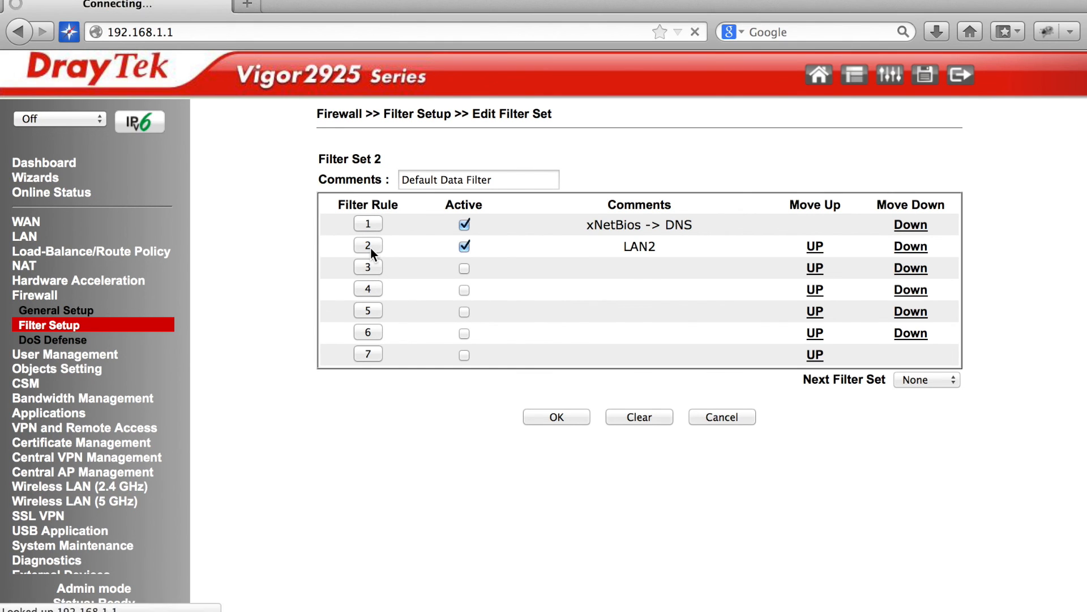
# Open Filter Set 2's rule 2 (LAN2) to review its settings.
pyautogui.click(369, 246)
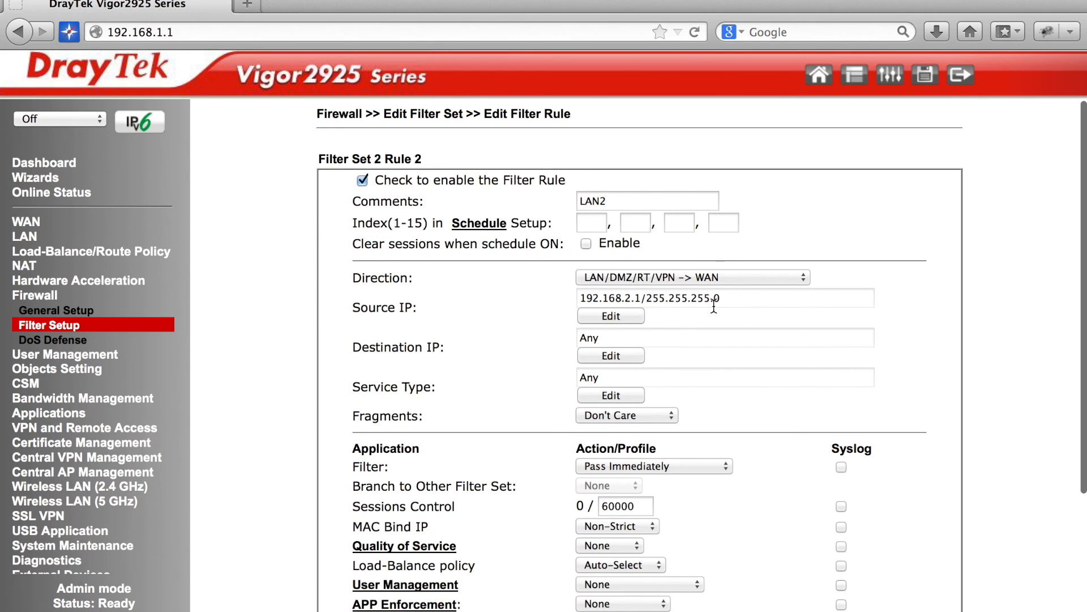
# Save rule 2, then enable rule 3 with the comment LAN3.
pyautogui.scroll(-5, 714, 308)
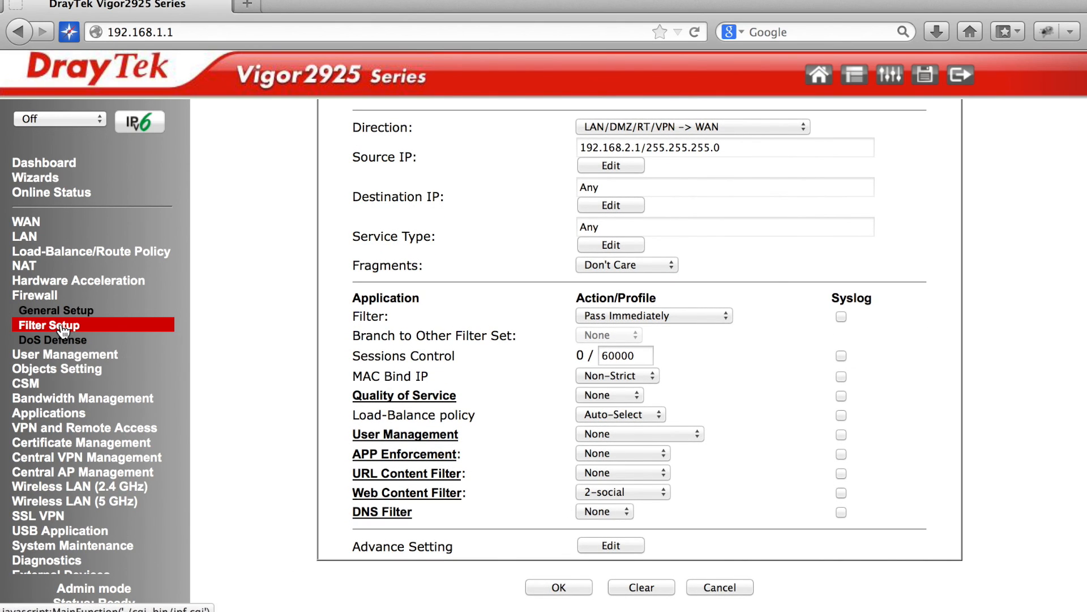
pyautogui.click(559, 587)
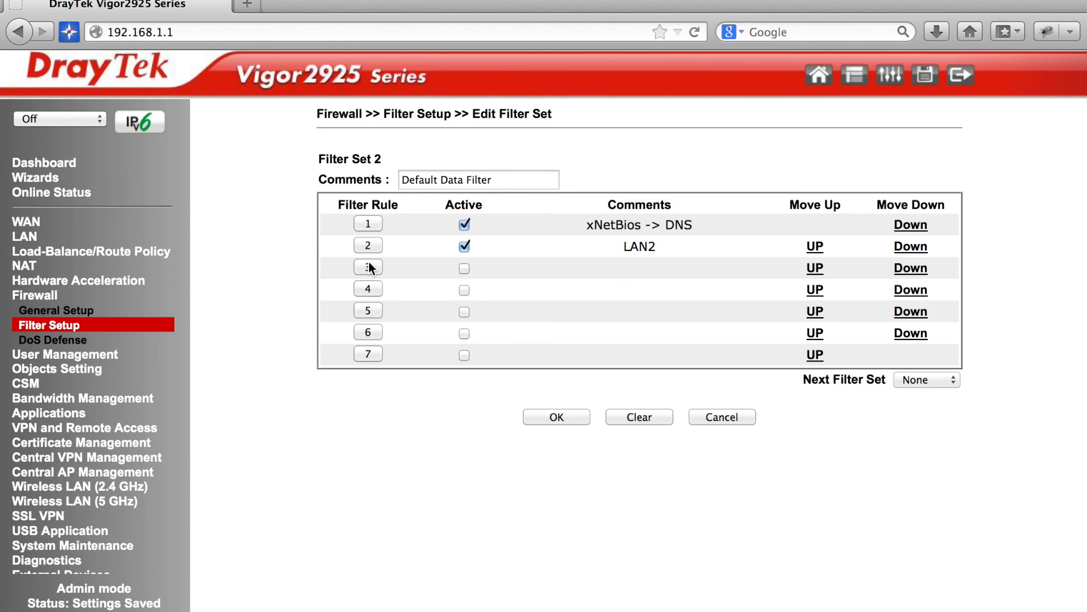
pyautogui.click(369, 333)
pyautogui.click(362, 181)
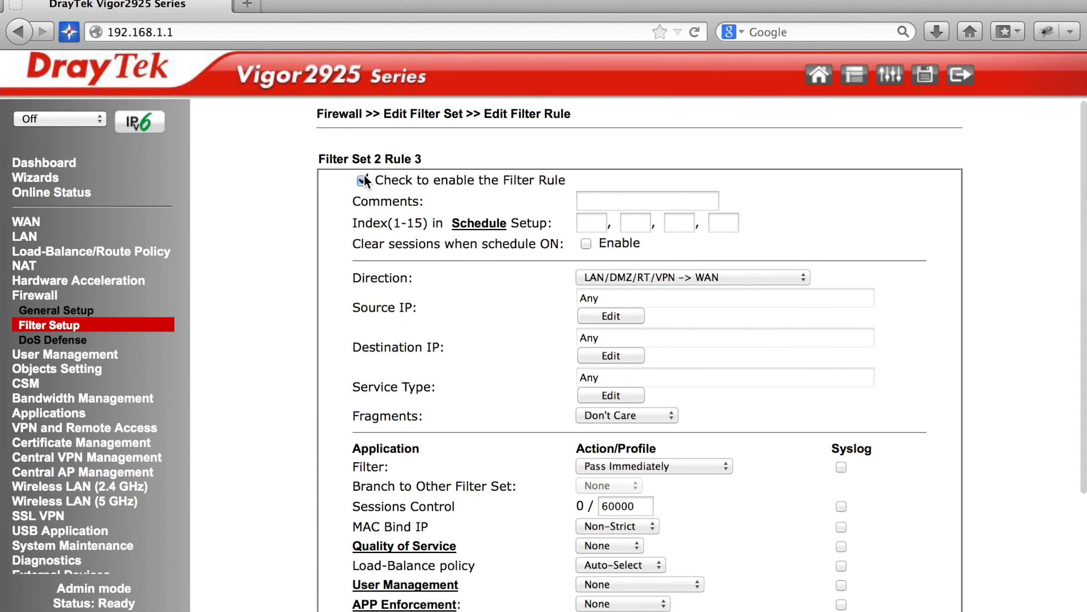
pyautogui.click(627, 204)
pyautogui.write('LAN3')
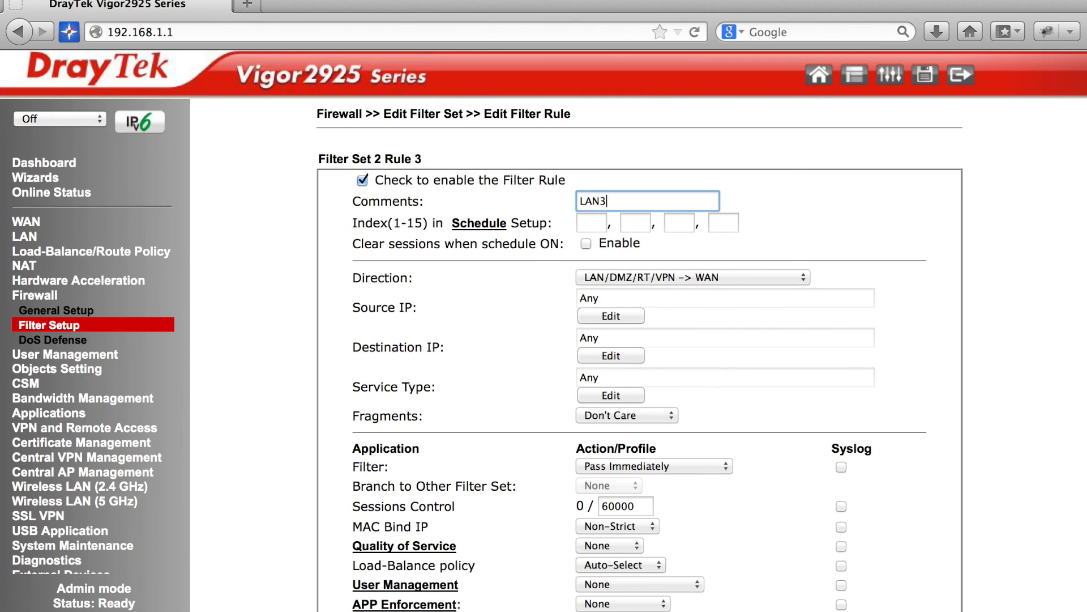
# Set rule 3's source IP to subnet 192.168.3.1/255.255.255.0.
pyautogui.click(619, 316)
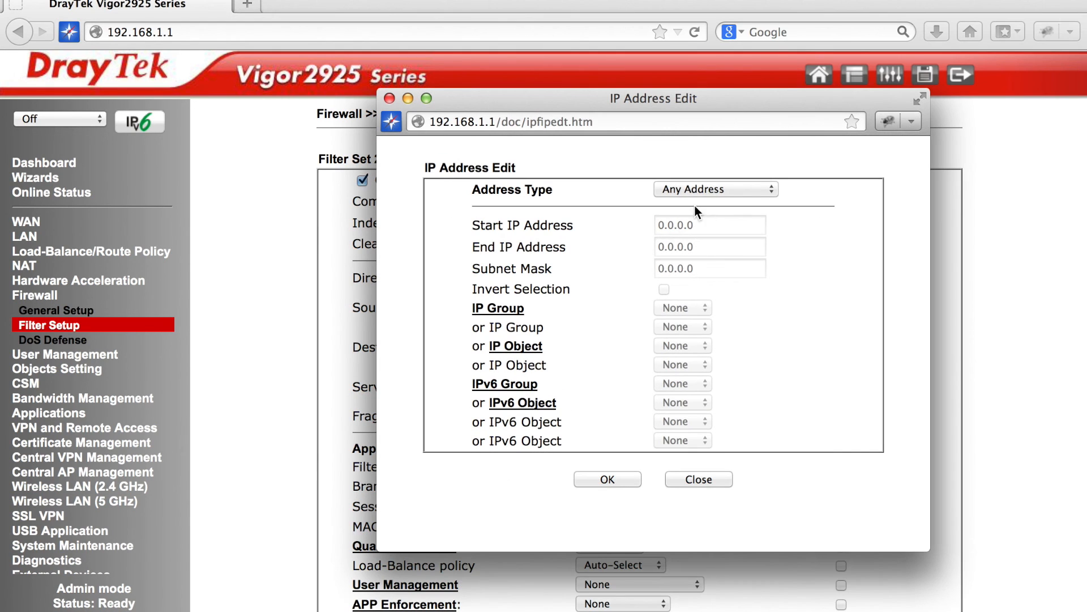
pyautogui.click(712, 189)
pyautogui.click(712, 243)
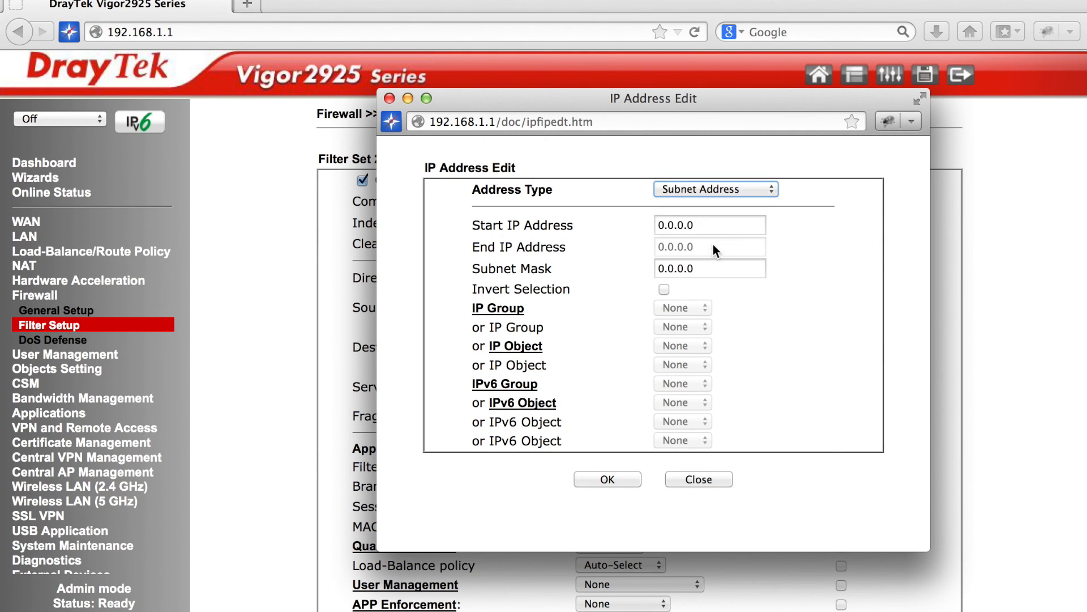
pyautogui.press('Tab')
pyautogui.write('192.')
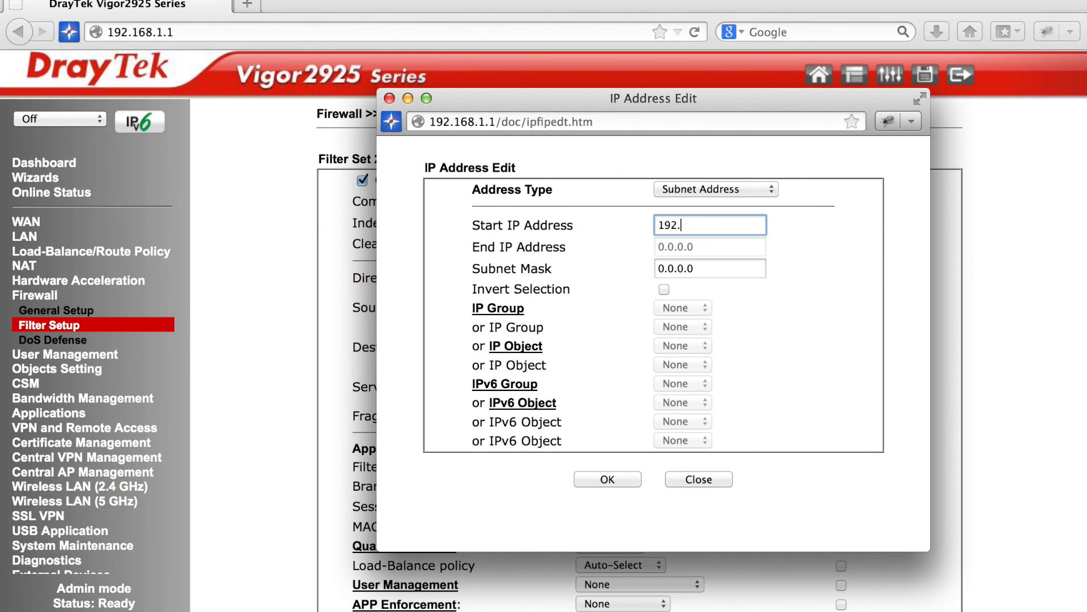
pyautogui.write('168.3.1')
pyautogui.press('Tab')
pyautogui.write('255.255.255.0')
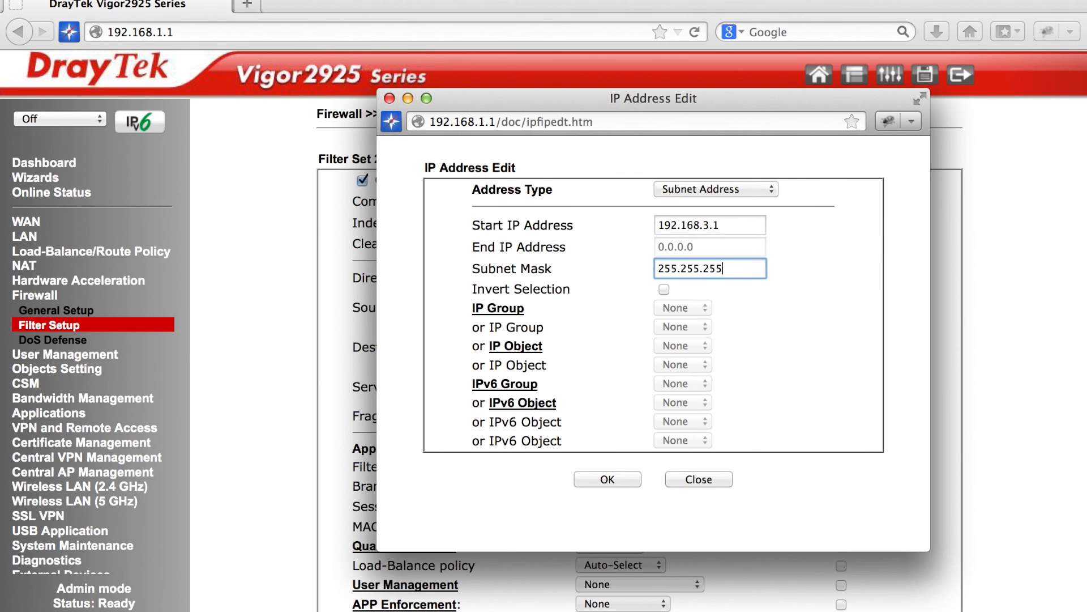
pyautogui.click(606, 477)
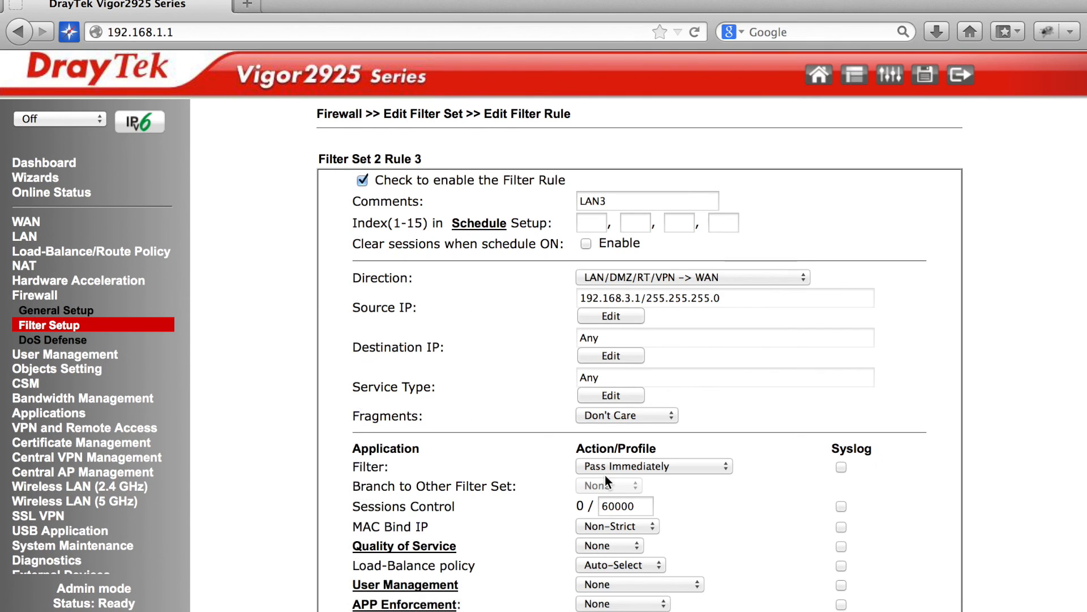
# Restrict rule 3 to the Guest user profile and save the rule.
pyautogui.scroll(-3, 637, 397)
pyautogui.click(652, 431)
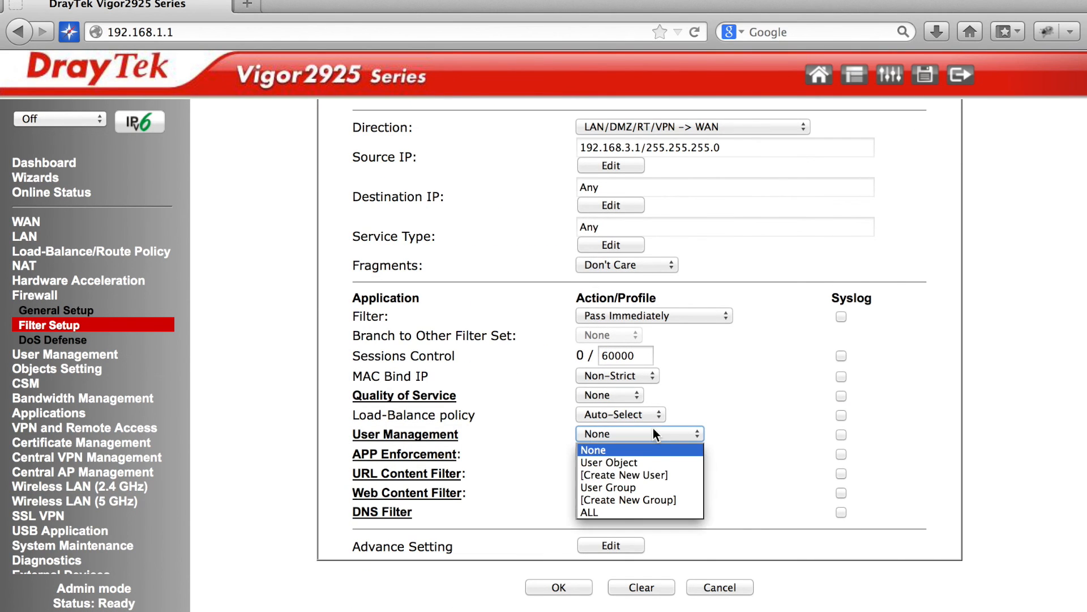
pyautogui.click(661, 461)
pyautogui.click(489, 250)
pyautogui.click(746, 527)
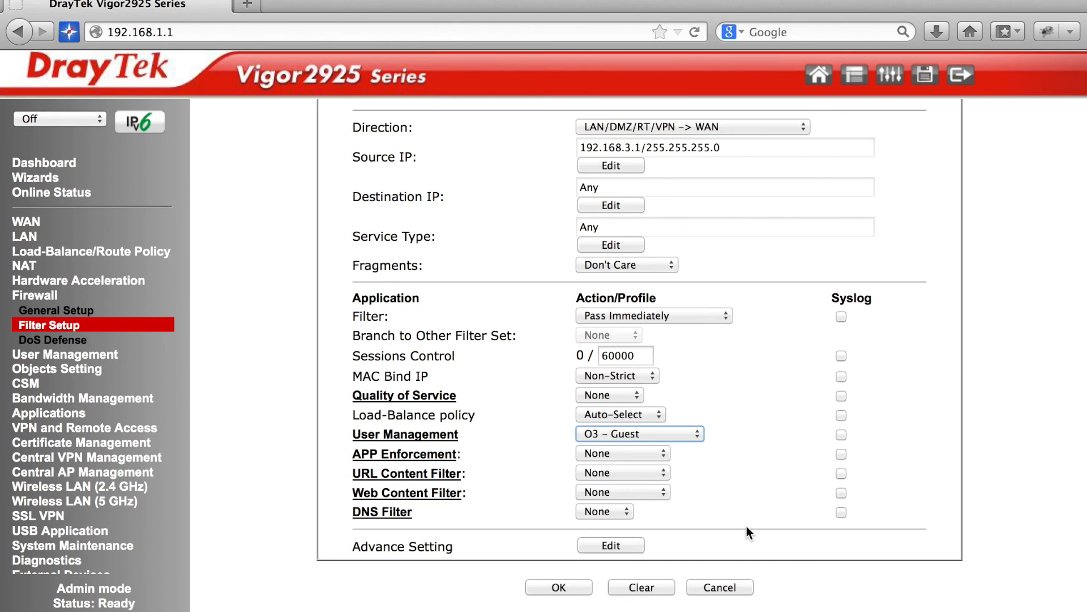
pyautogui.click(562, 582)
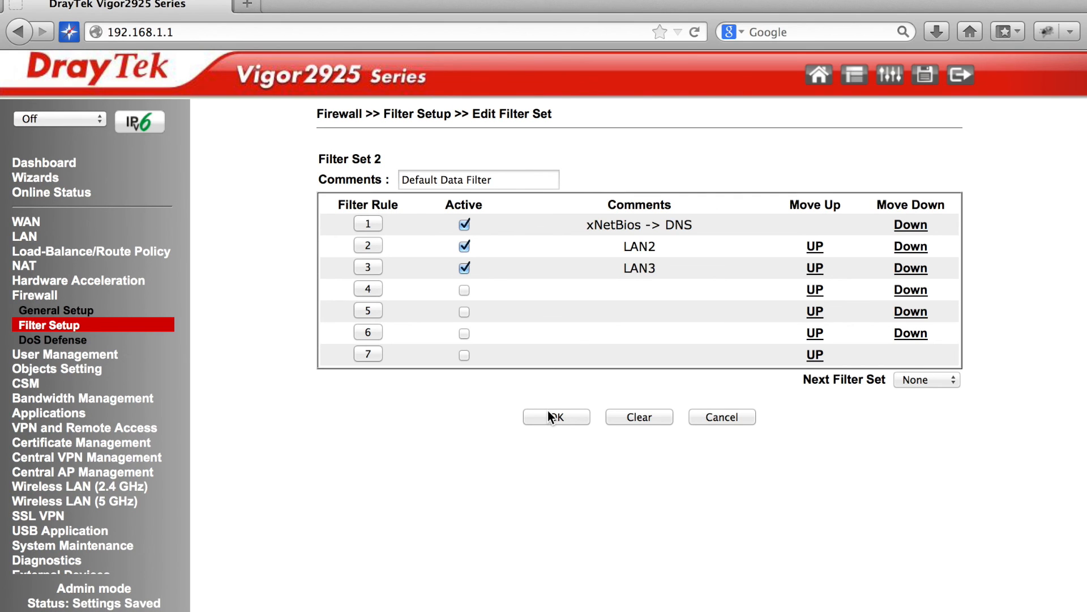
pyautogui.click(27, 237)
pyautogui.click(56, 253)
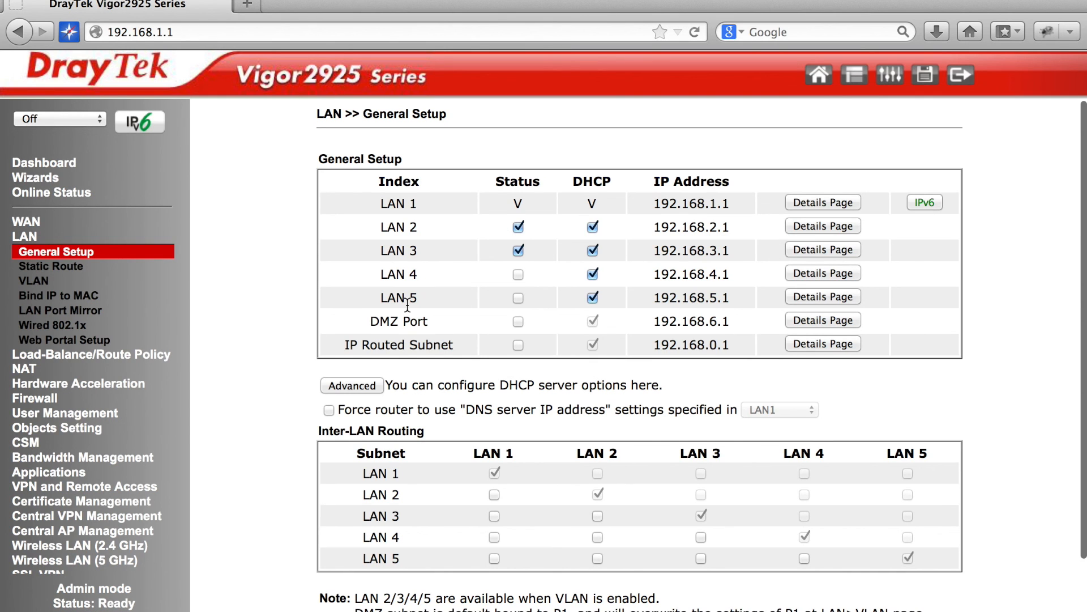
pyautogui.click(247, 6)
pyautogui.write('www.lin')
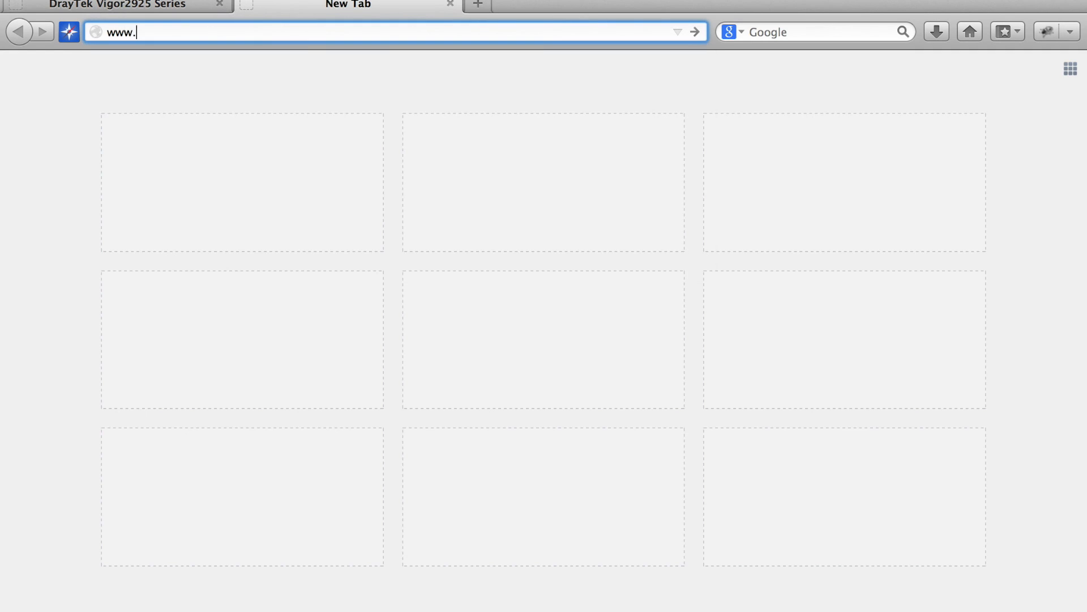
pyautogui.write('kedin.com')
pyautogui.press('Return')
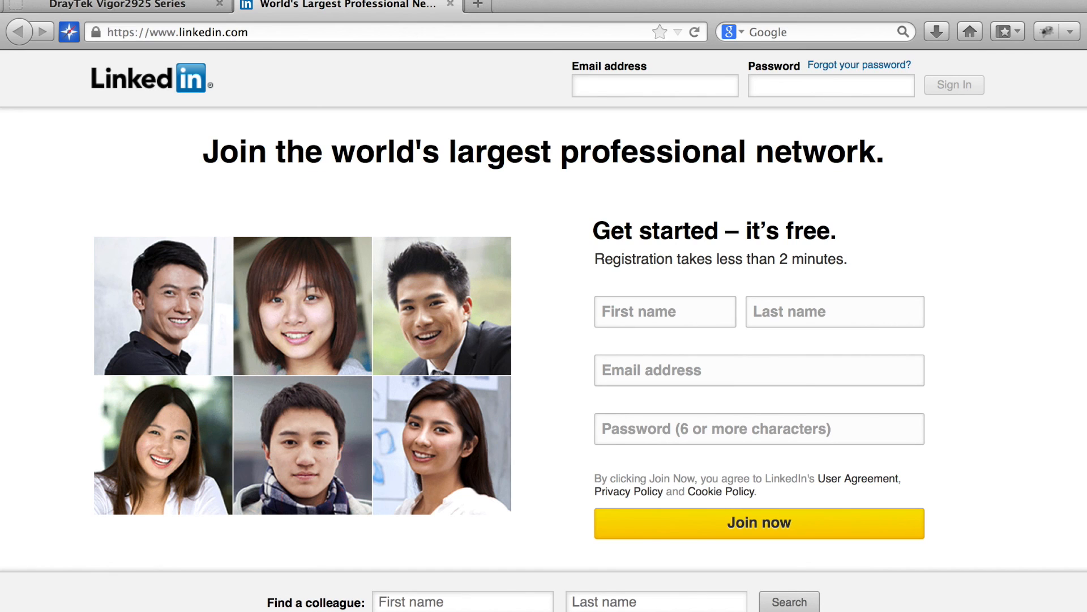
pyautogui.press('super+Tab')
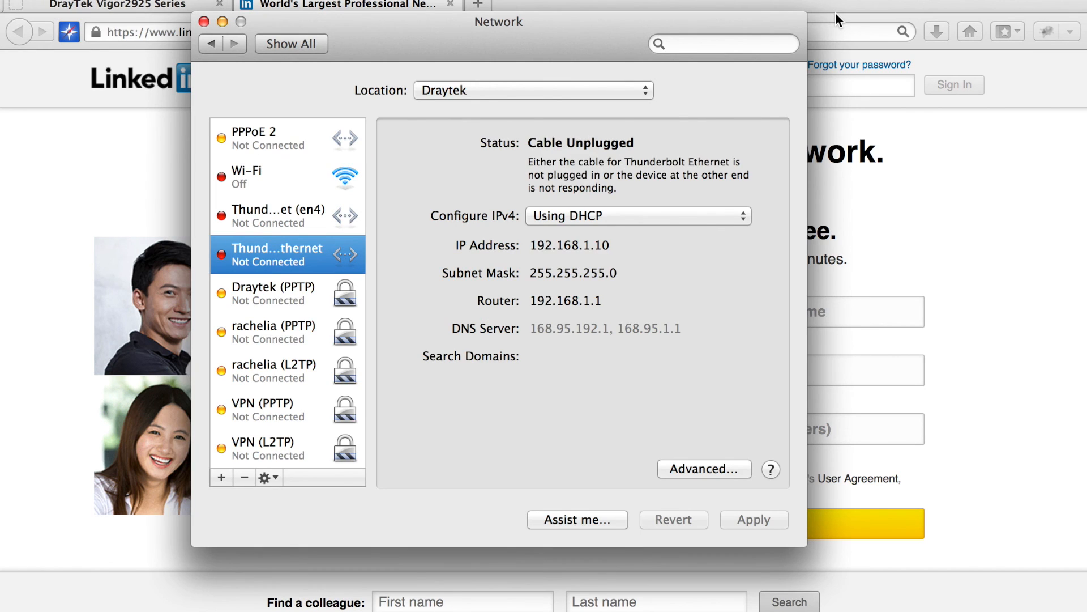
pyautogui.click(891, 259)
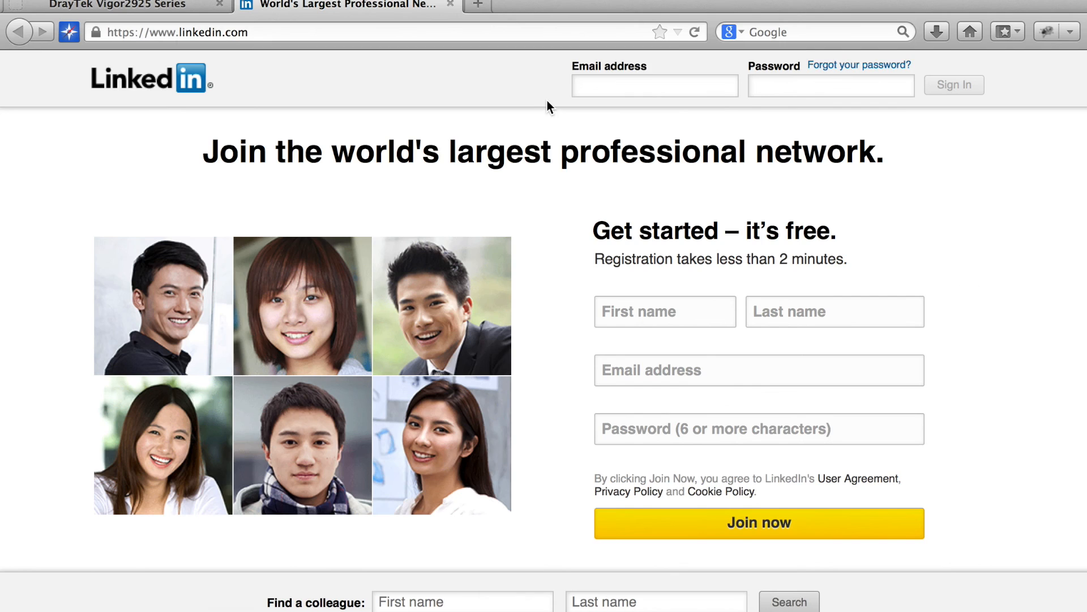
pyautogui.click(475, 6)
pyautogui.write('www.')
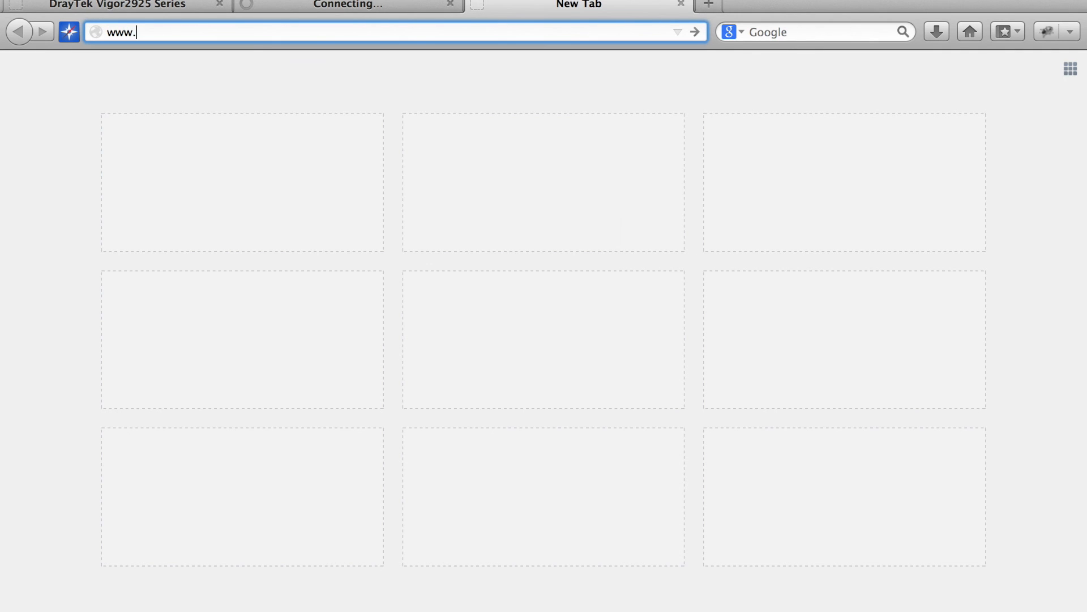
pyautogui.write('twitter.com')
pyautogui.press('Return')
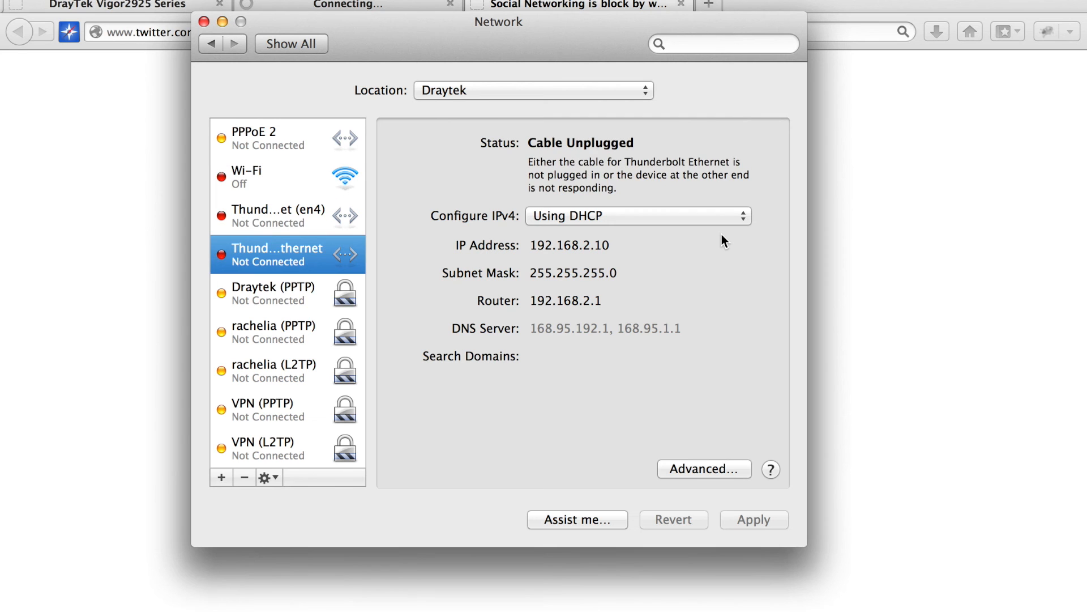
pyautogui.click(917, 295)
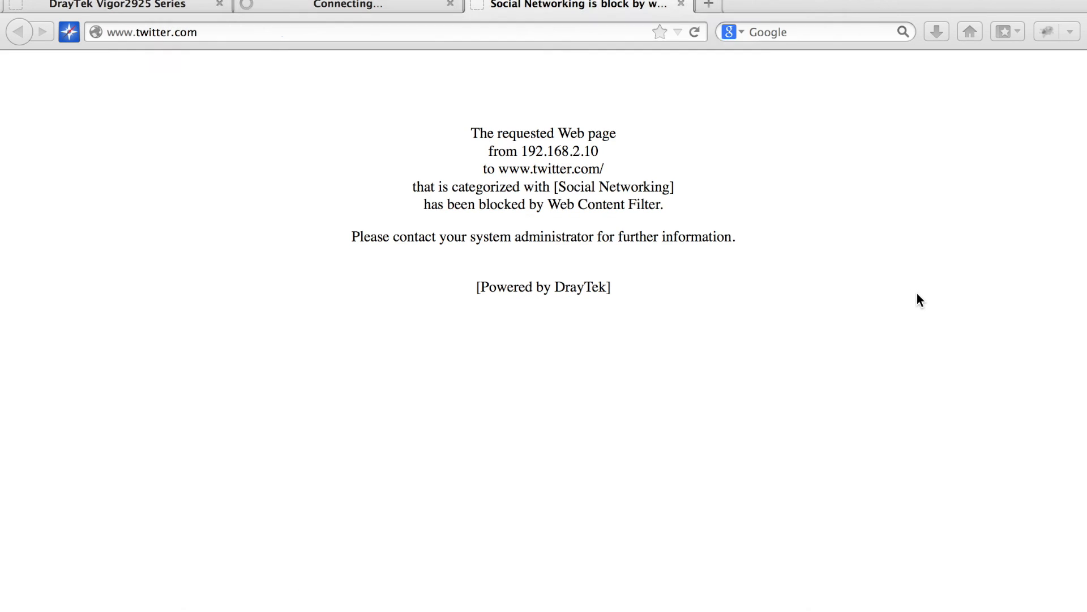
pyautogui.click(713, 6)
pyautogui.write('www.facebook.com')
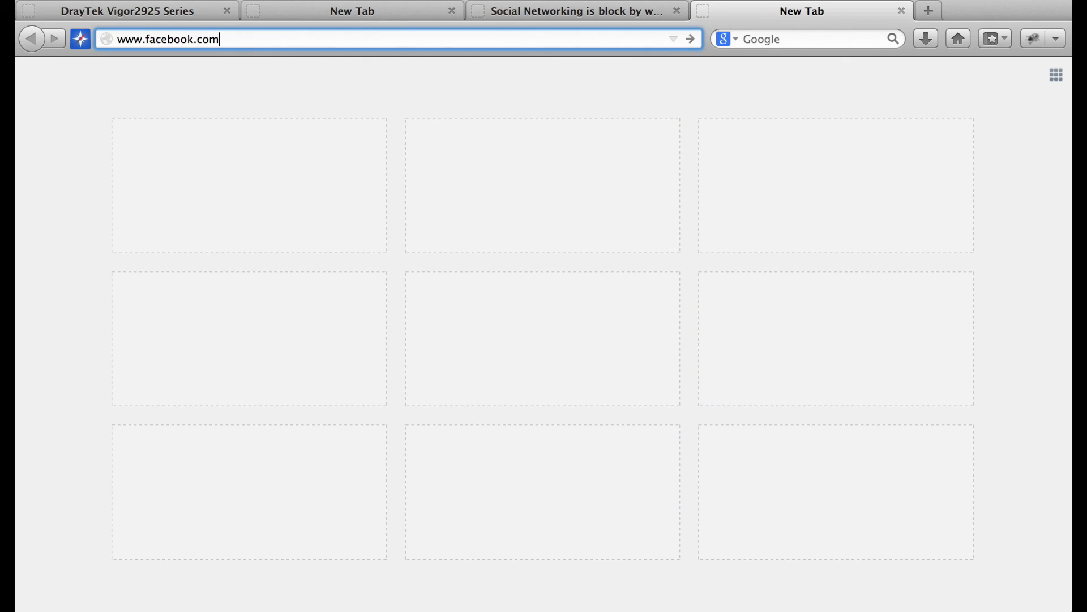
pyautogui.press('Return')
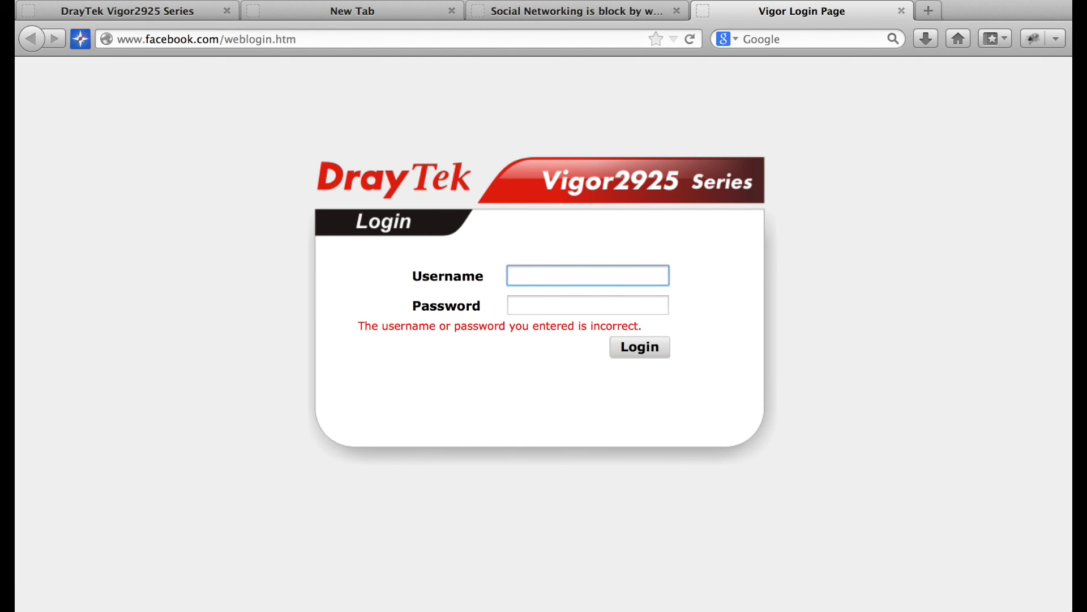
pyautogui.write('Guest')
pyautogui.press('Tab')
pyautogui.write('•••')
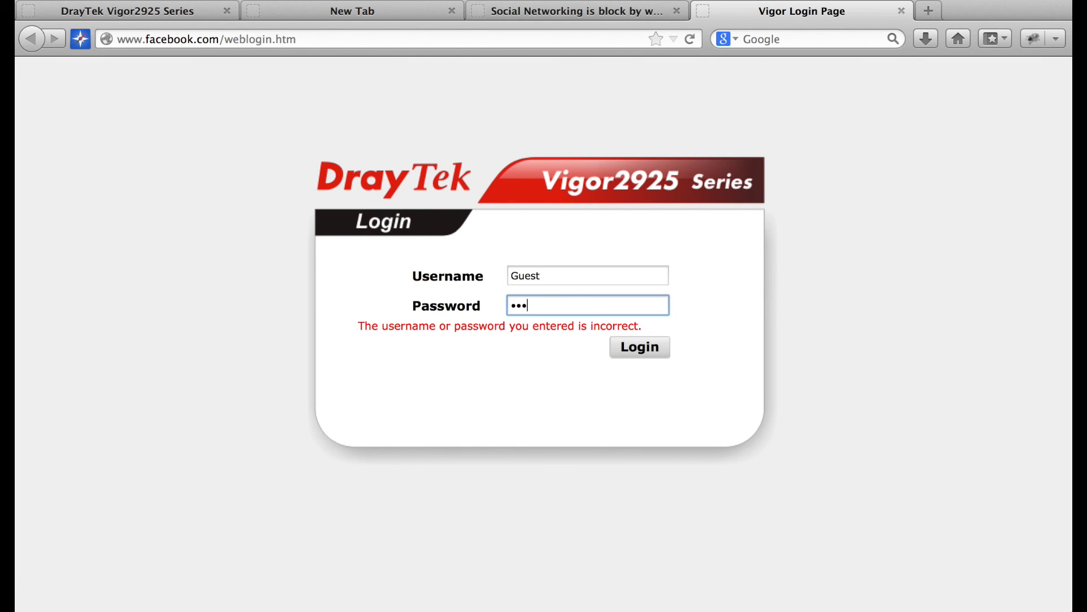
pyautogui.press('Return')
pyautogui.moveTo(656, 280); pyautogui.dragTo(761, 416)
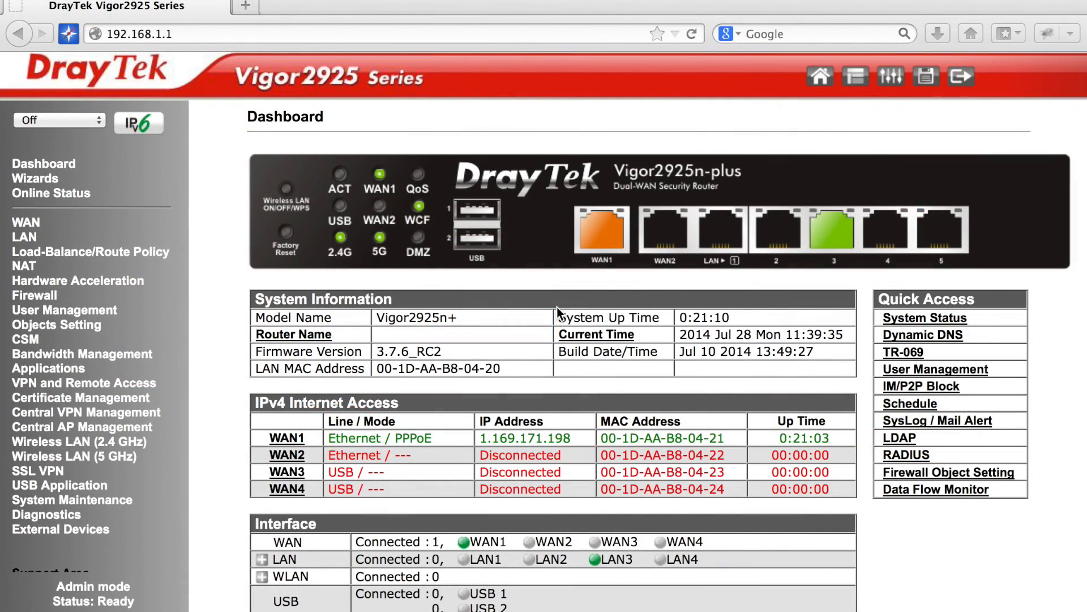
# Set the User Management mode to User-Based and save it.
pyautogui.click(58, 310)
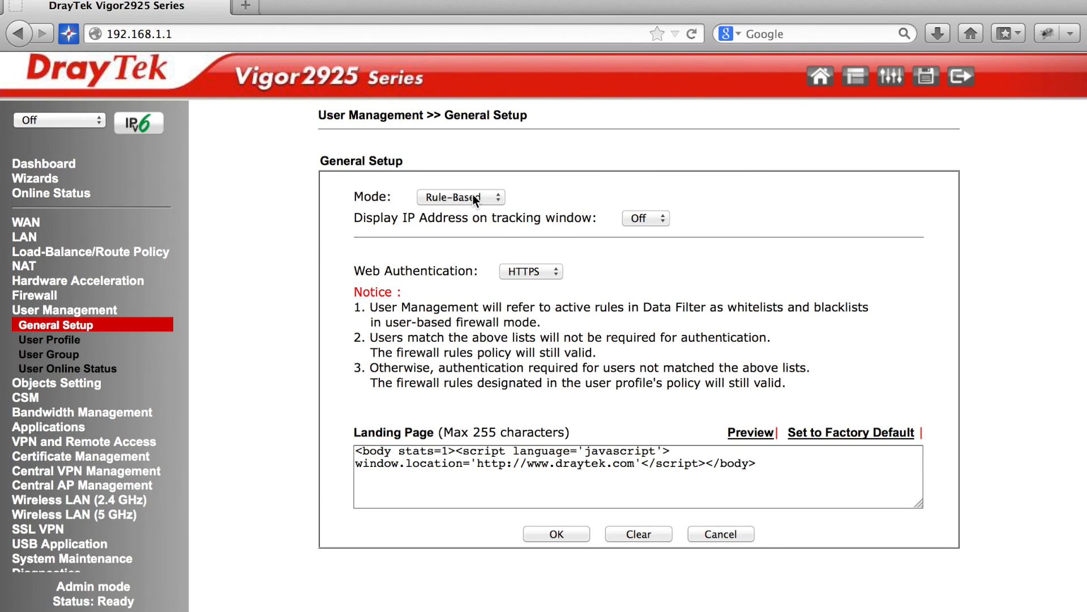
pyautogui.click(476, 199)
pyautogui.click(479, 220)
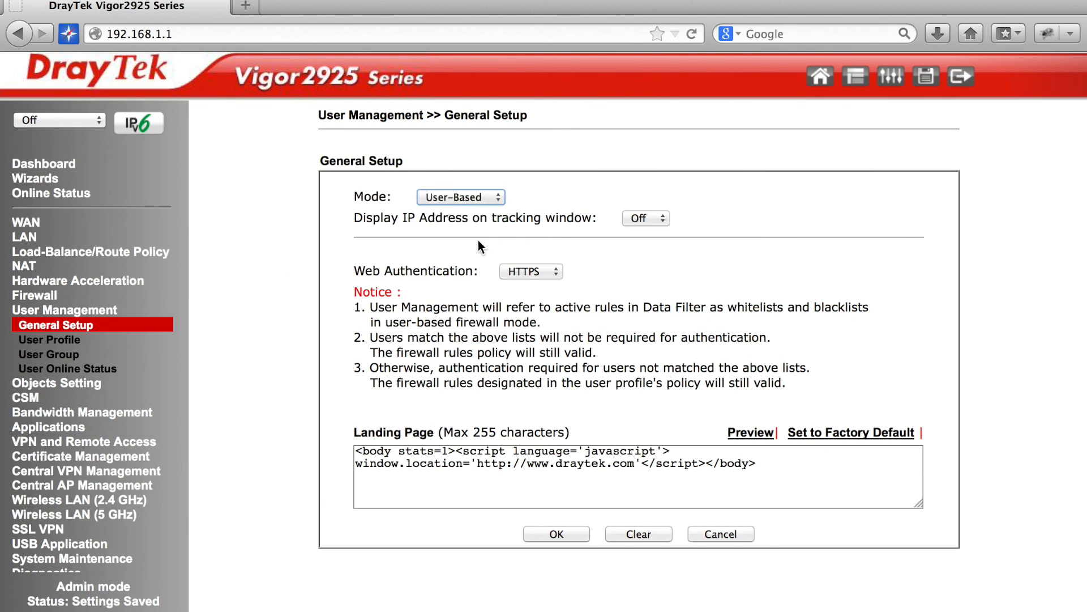
pyautogui.click(565, 532)
# Log back in as the admin user with the admin password and set Auto Logout to Off.
pyautogui.write('admin')
pyautogui.press('Tab')
pyautogui.write('admin')
pyautogui.press('Return')
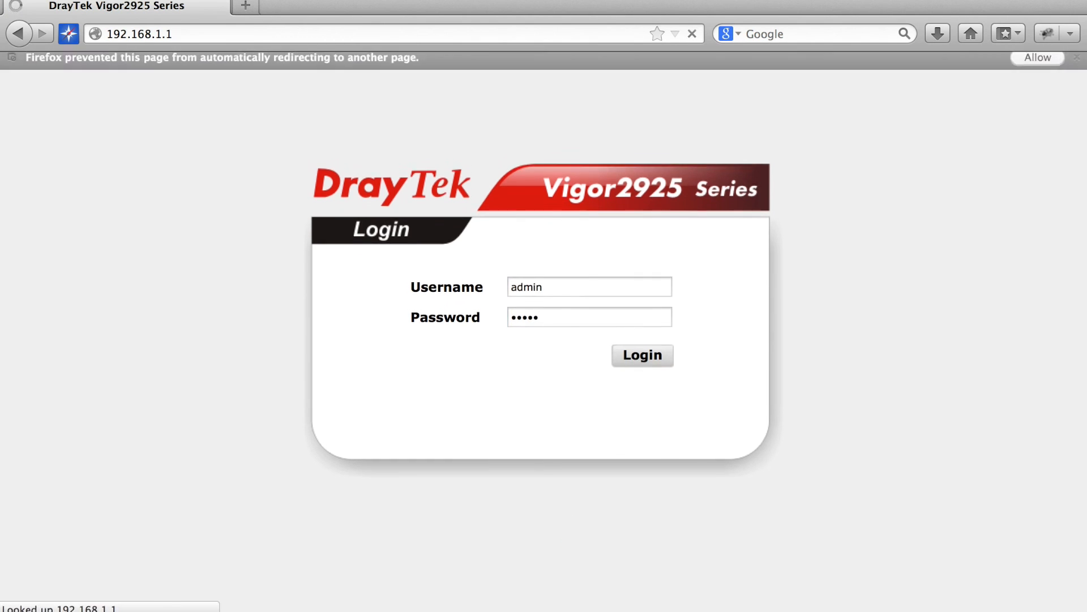
pyautogui.click(59, 120)
pyautogui.click(82, 139)
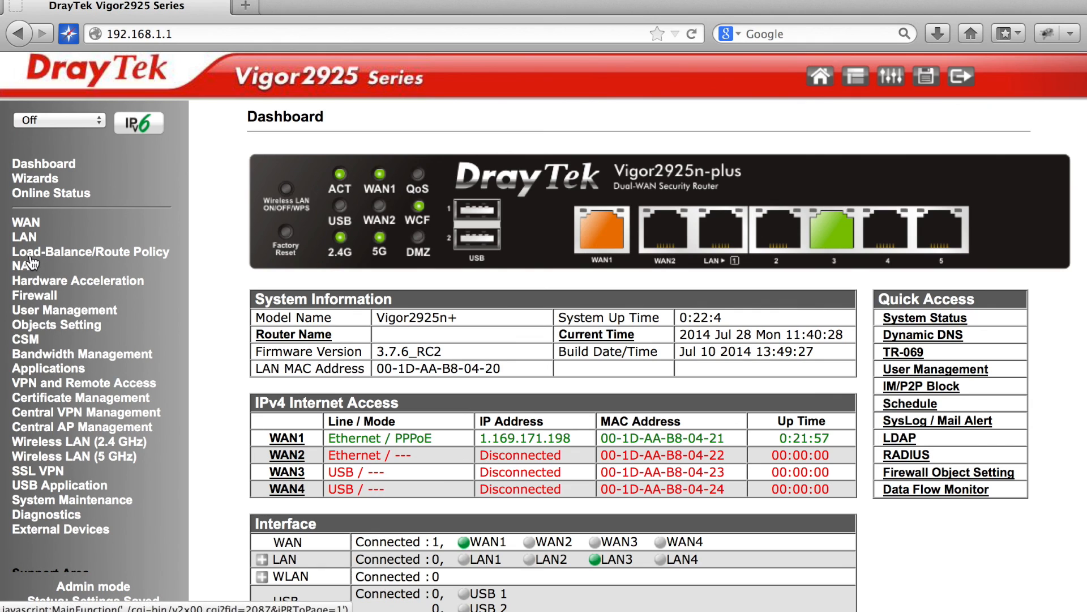
# Open Filter Set 2 under Firewall > Filter Setup.
pyautogui.click(34, 295)
pyautogui.click(57, 325)
pyautogui.click(350, 224)
# Enable Filter Set 2 rule 2 and give it the comment Server.
pyautogui.click(376, 245)
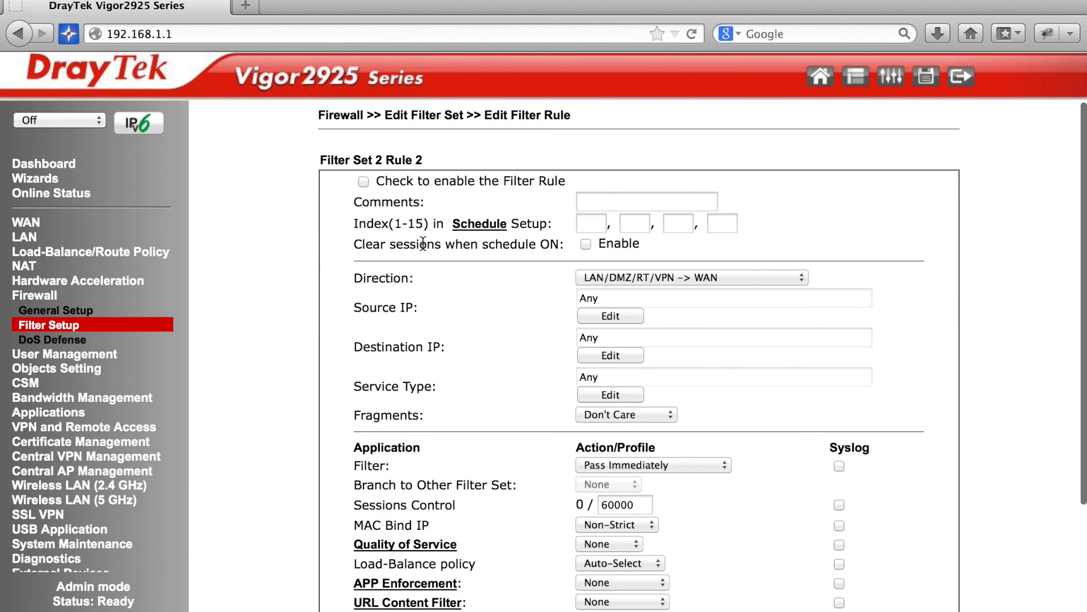
pyautogui.click(363, 181)
pyautogui.click(643, 199)
pyautogui.write('Server')
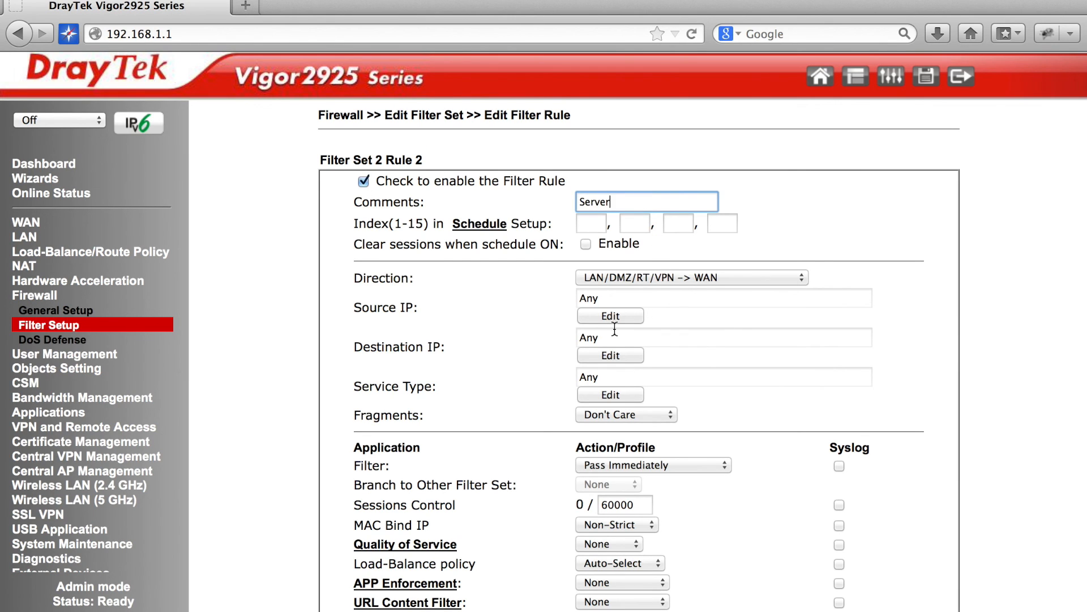
# Set rule 2's source to the single address 192.168.1.2 and save the rule.
pyautogui.click(611, 316)
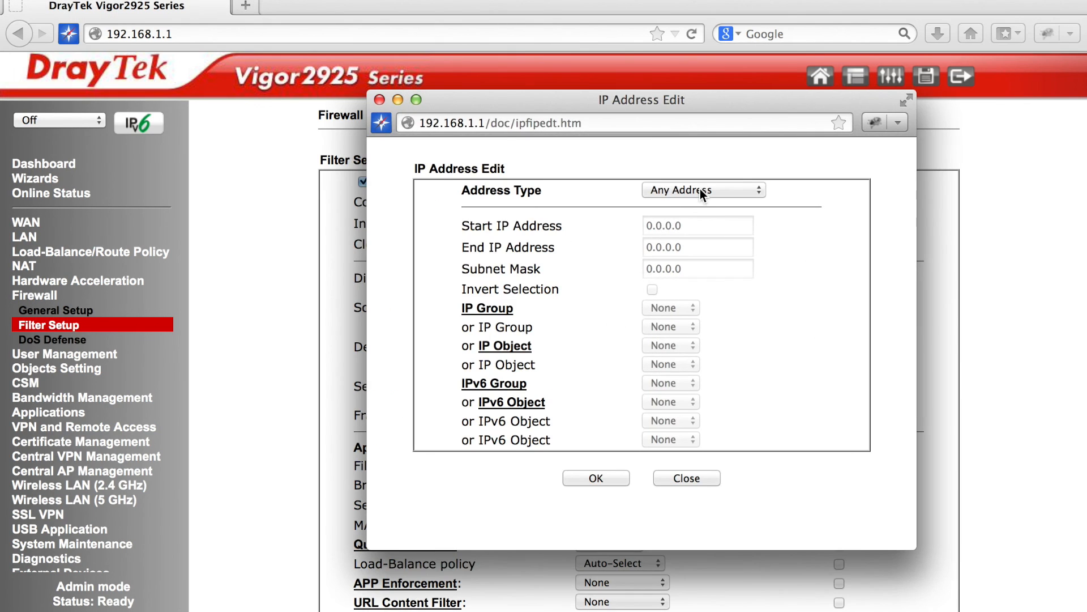
pyautogui.click(700, 189)
pyautogui.click(699, 218)
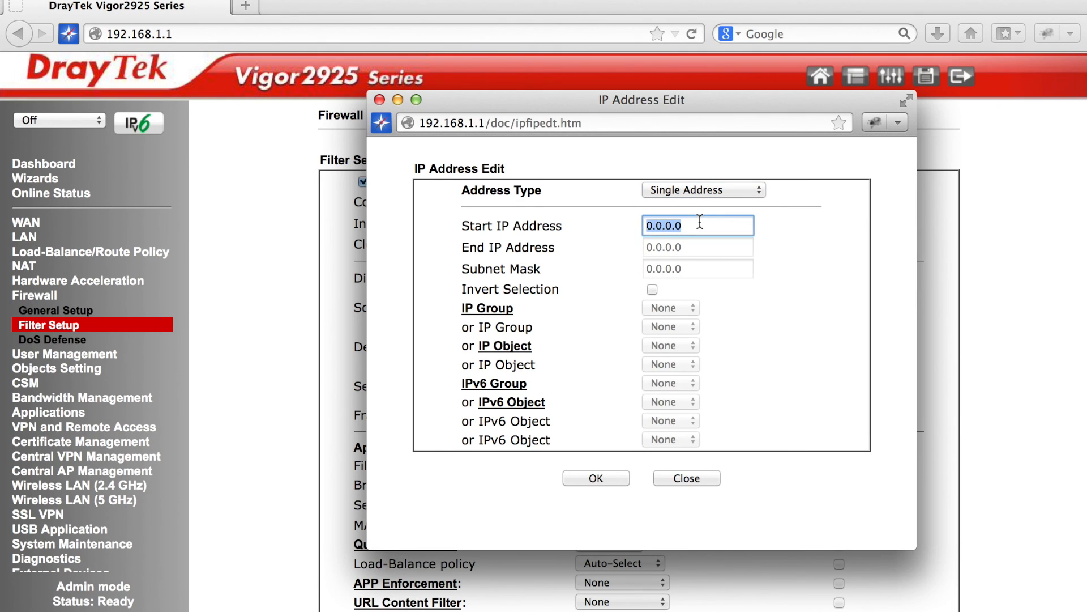
pyautogui.write('192.168')
pyautogui.click(594, 477)
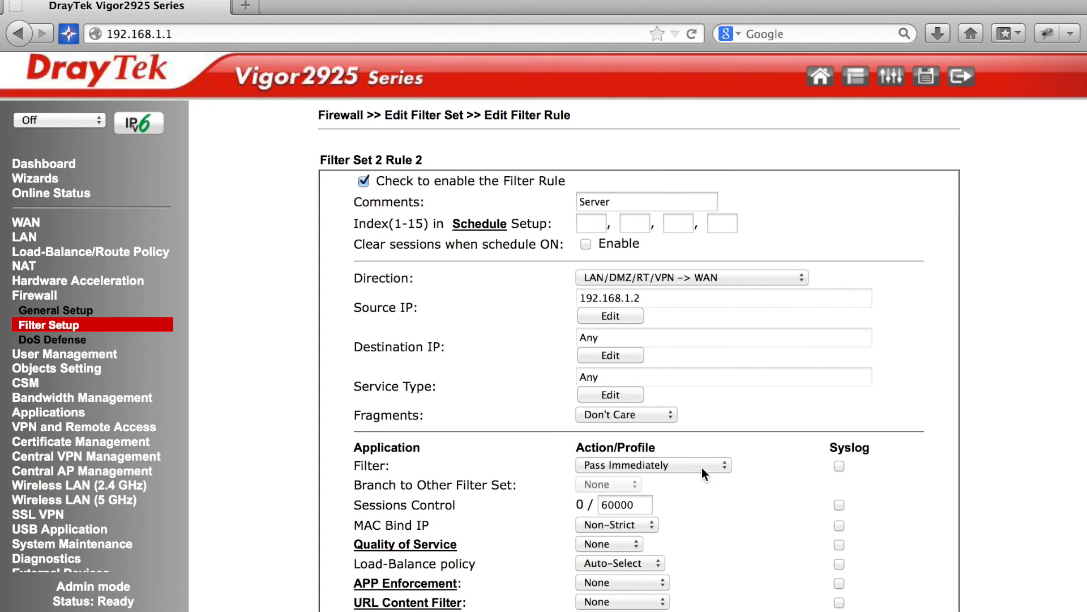
pyautogui.scroll(-3, 713, 470)
pyautogui.click(583, 587)
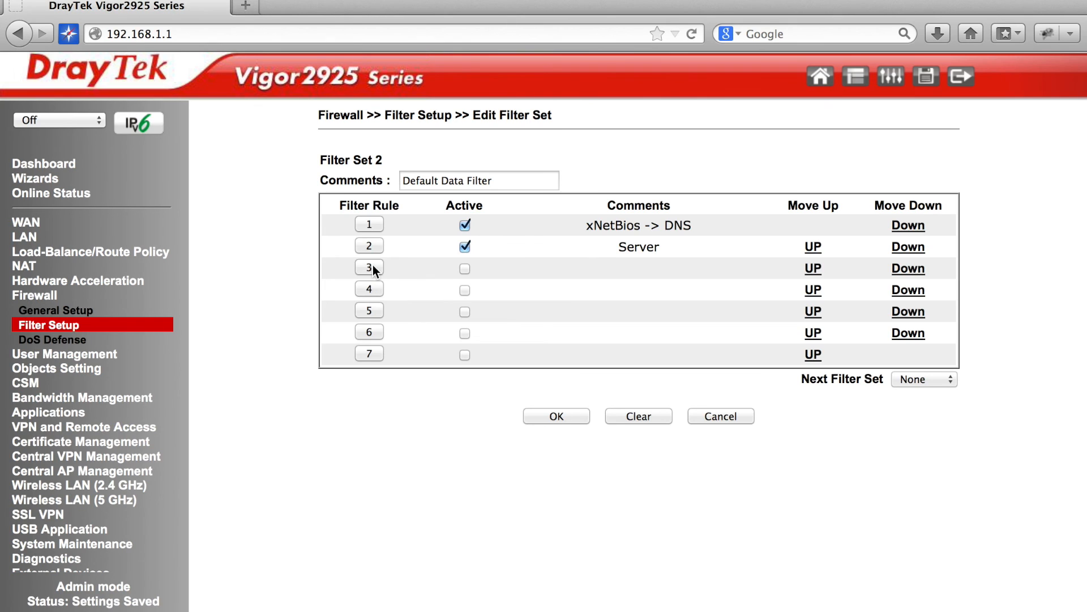
# Comment rule 3 'RD&support', assign the 2-social web content filter, and save.
pyautogui.click(371, 266)
pyautogui.click(604, 201)
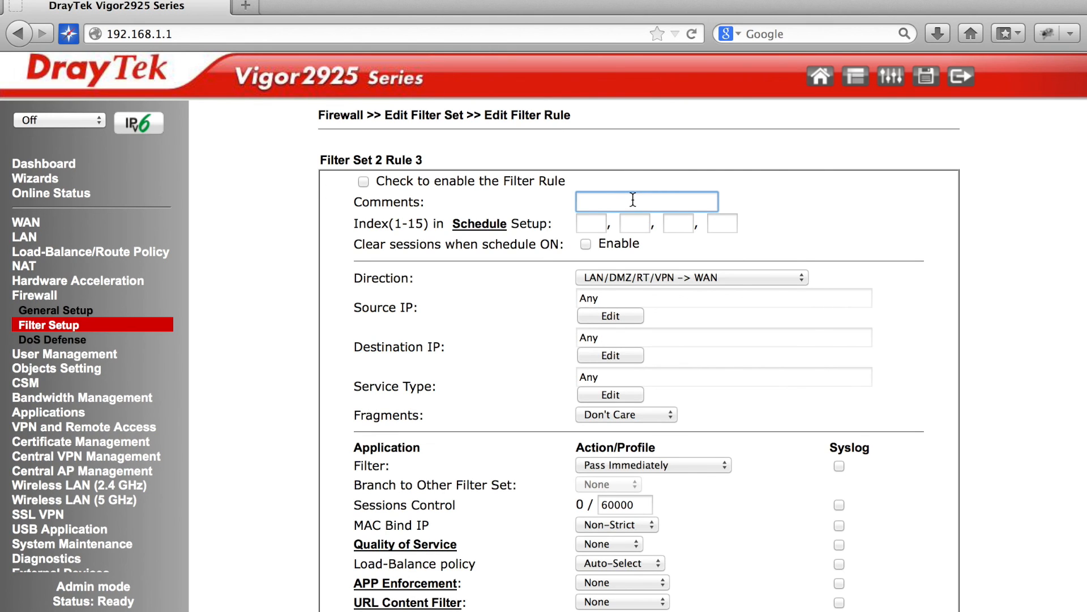
pyautogui.write('RD&support')
pyautogui.scroll(-4, 665, 358)
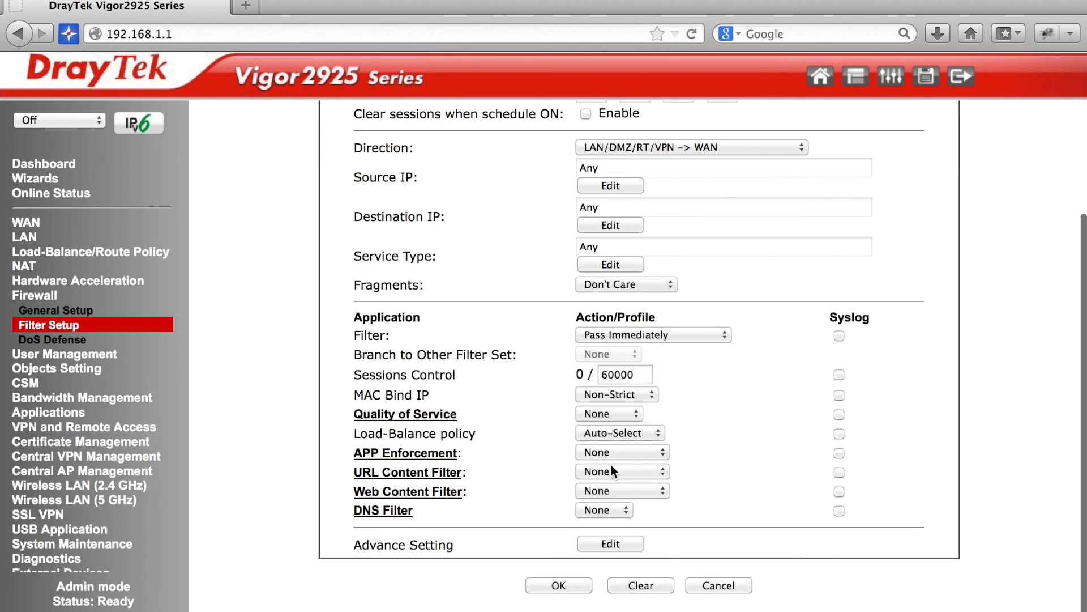
pyautogui.click(637, 487)
pyautogui.click(614, 602)
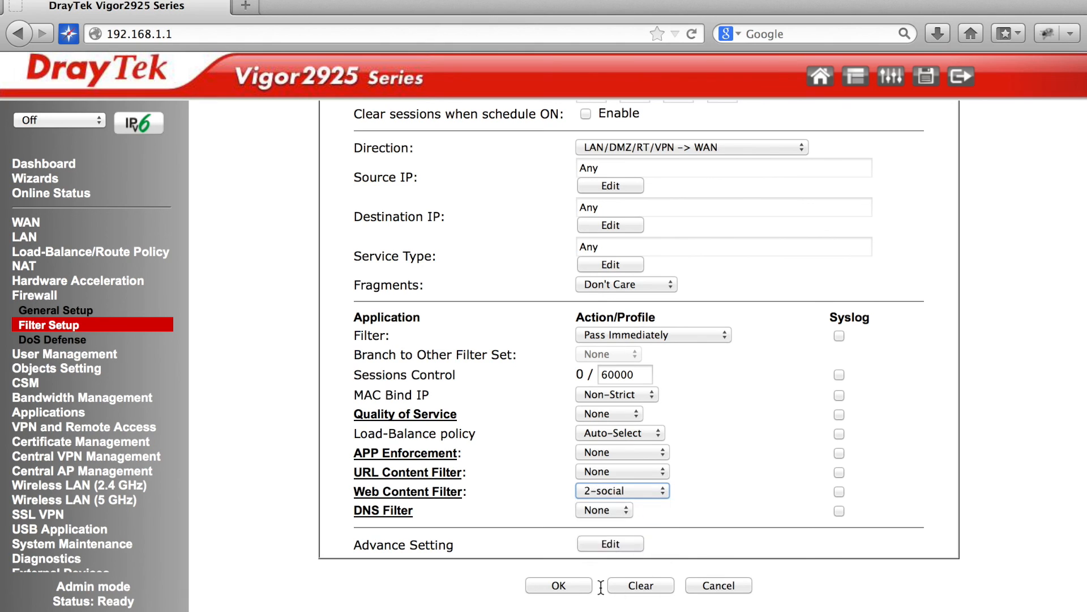
pyautogui.click(559, 585)
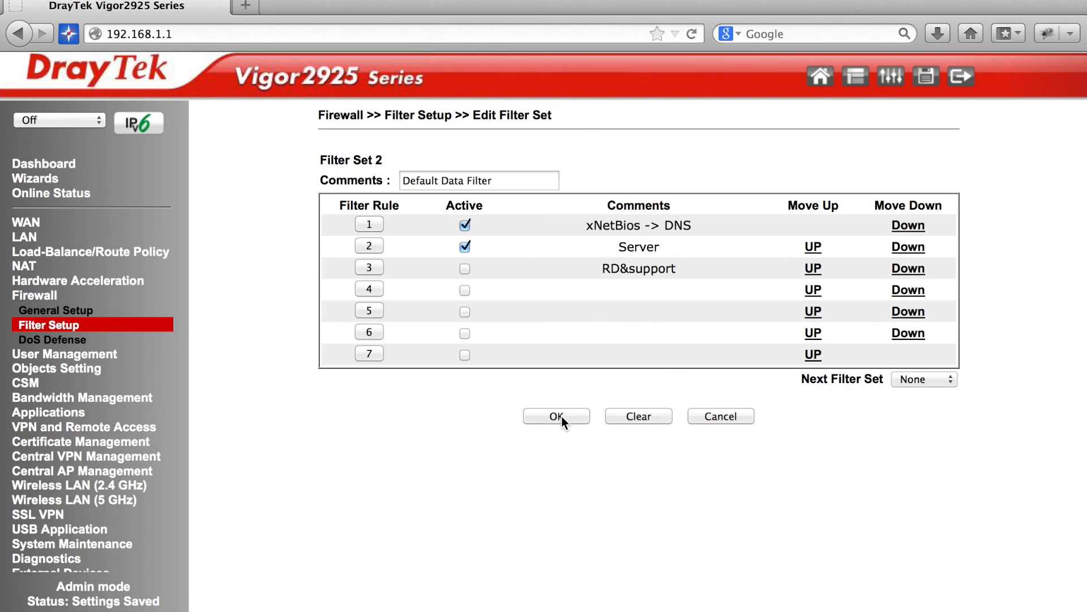
# Enable user profile 3 with username HR and a password, and save it.
pyautogui.click(51, 356)
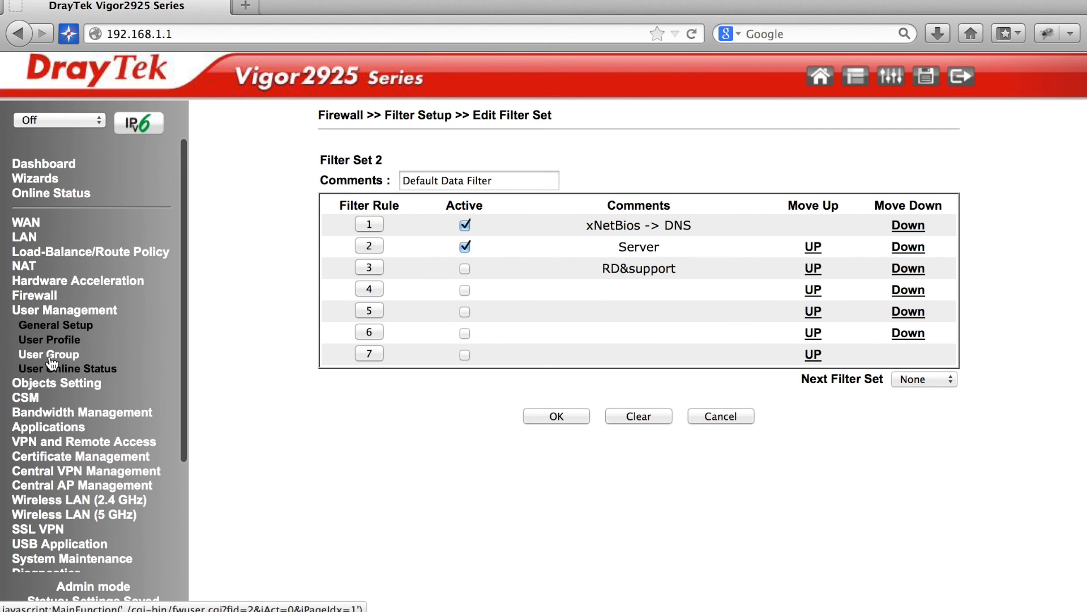
pyautogui.click(51, 339)
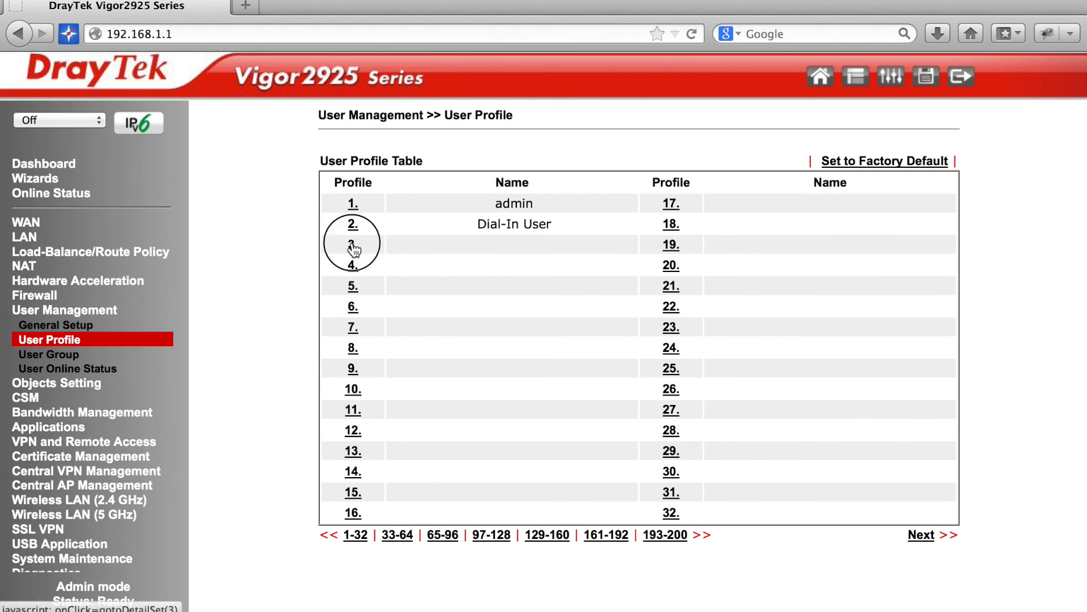
pyautogui.click(353, 247)
pyautogui.click(322, 186)
pyautogui.click(629, 212)
pyautogui.write('HR')
pyautogui.press('Tab')
pyautogui.write('123')
pyautogui.press('Tab')
pyautogui.write('12')
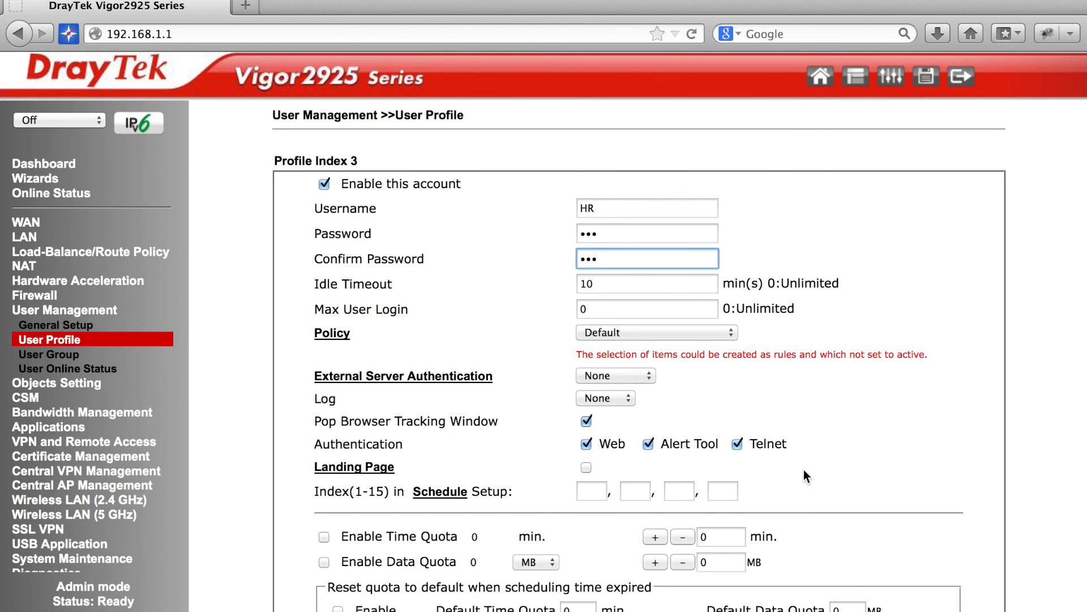
pyautogui.scroll(-3, 805, 471)
pyautogui.click(527, 579)
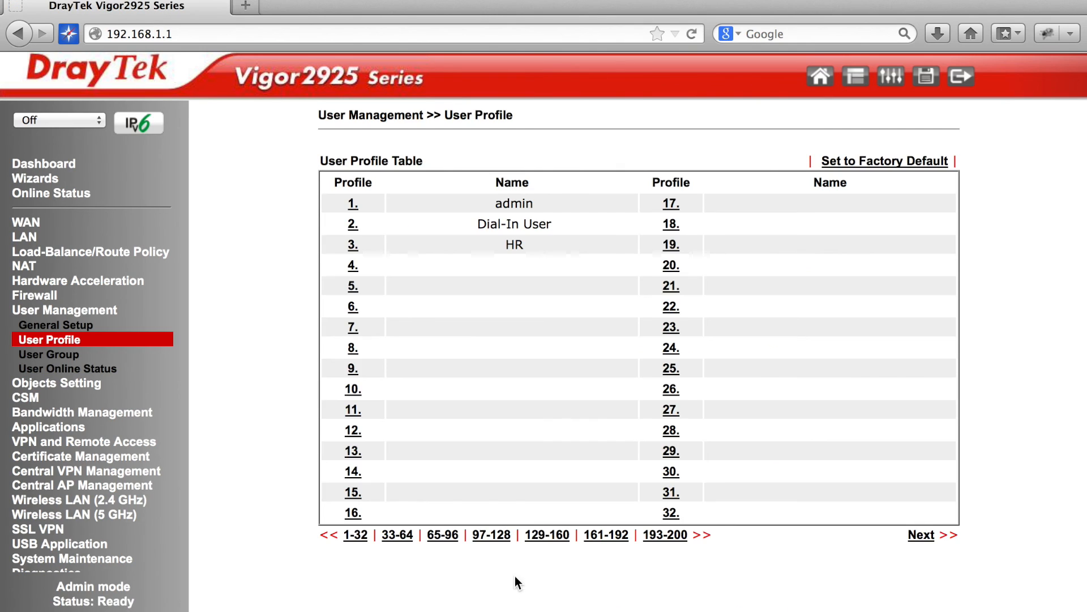
# Enable profile 4 as RD with a password and policy Set 2 Rule 3 – RD&support.
pyautogui.click(350, 266)
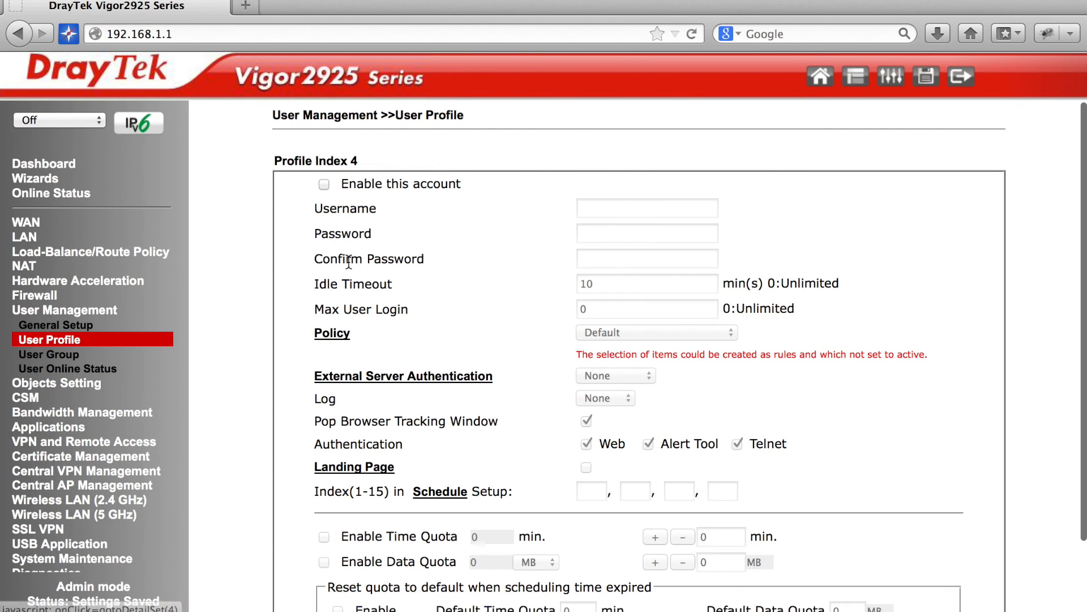
pyautogui.click(324, 184)
pyautogui.click(606, 209)
pyautogui.write('RD')
pyautogui.press('Tab')
pyautogui.write('123')
pyautogui.press('Tab')
pyautogui.write('123')
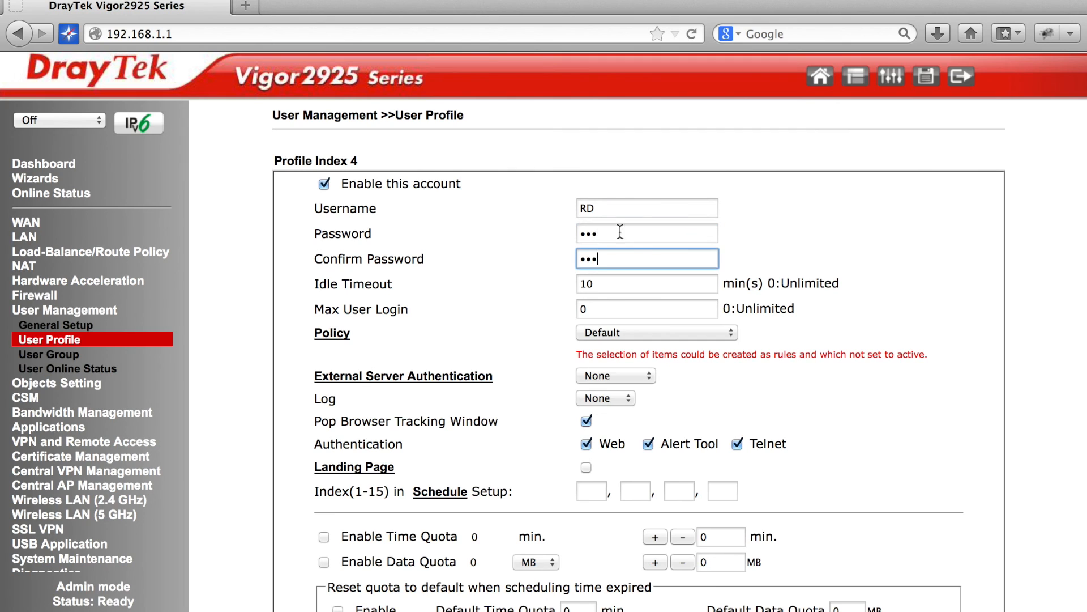
pyautogui.click(644, 329)
pyautogui.click(675, 372)
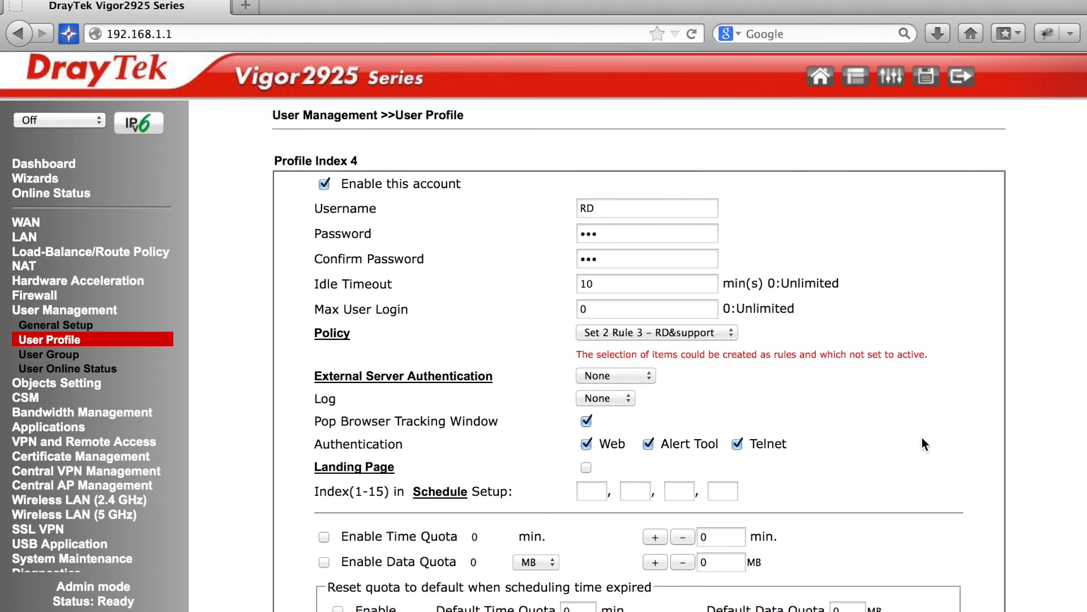
pyautogui.scroll(-3, 923, 511)
pyautogui.click(516, 587)
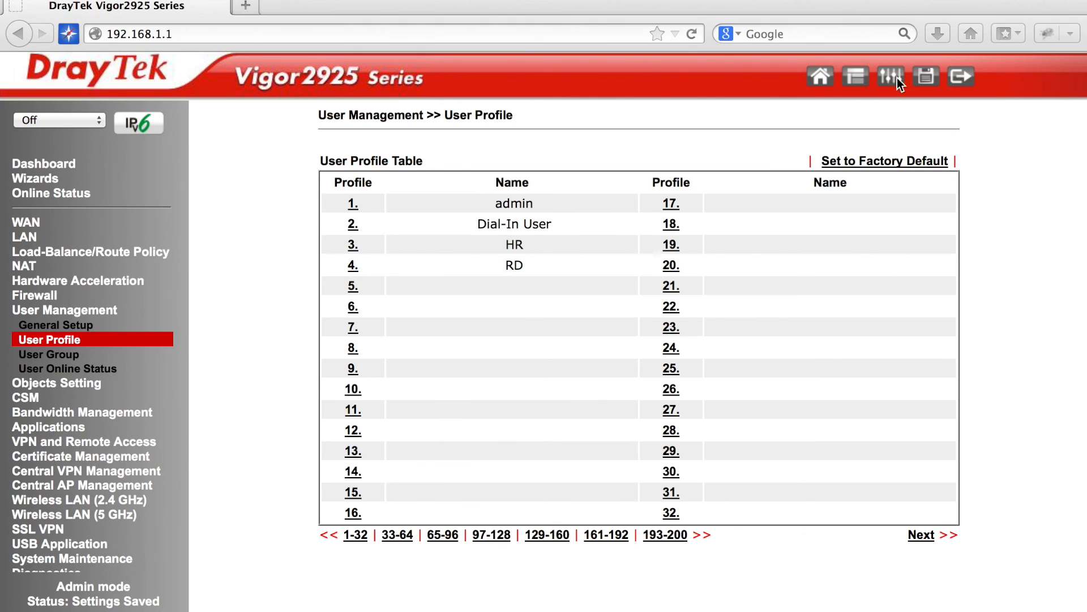
pyautogui.click(961, 77)
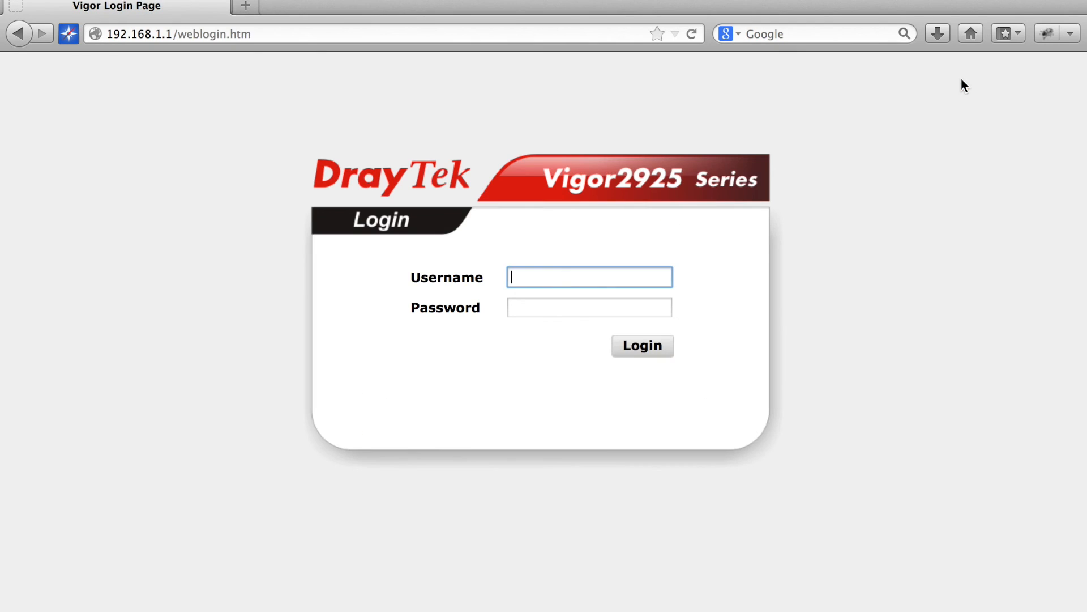
pyautogui.click(247, 6)
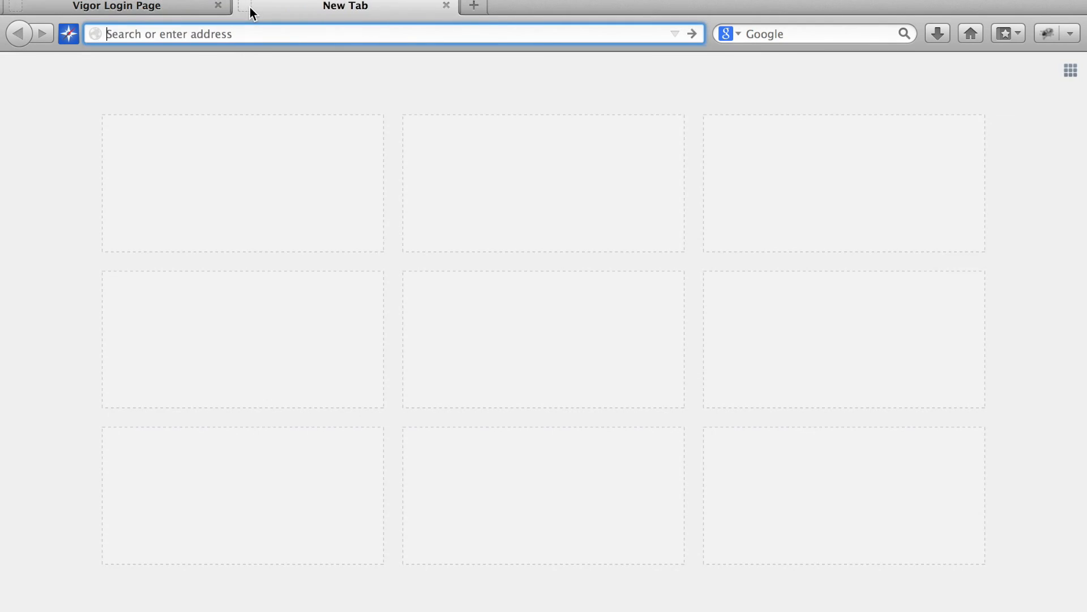
pyautogui.write('www.f')
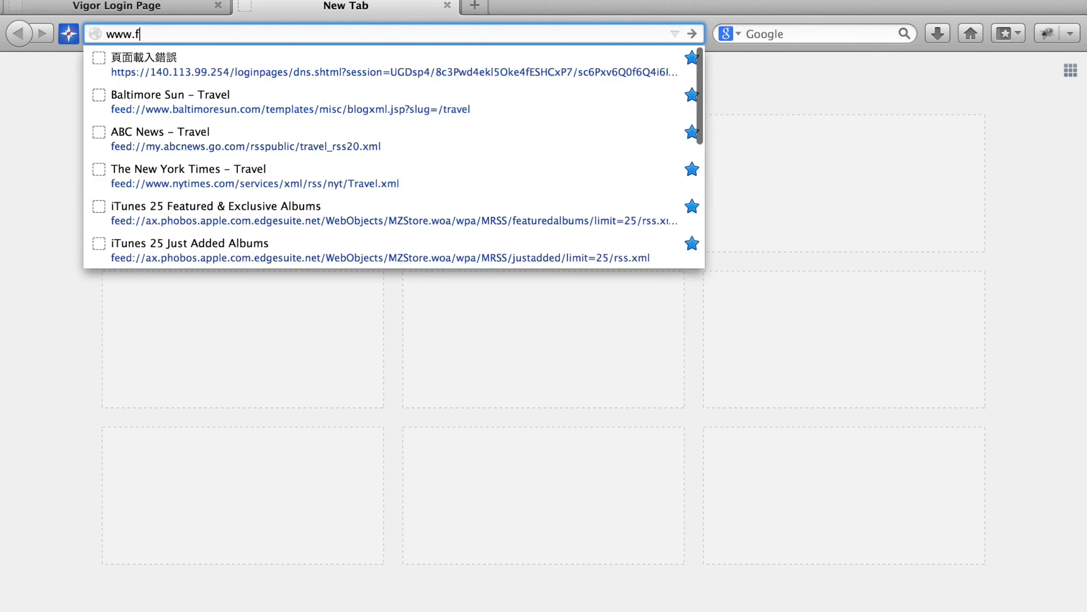
pyautogui.write('acebook.com')
pyautogui.press('Return')
pyautogui.write('HR')
pyautogui.press('Tab')
pyautogui.click(626, 346)
pyautogui.moveTo(649, 282); pyautogui.dragTo(731, 449)
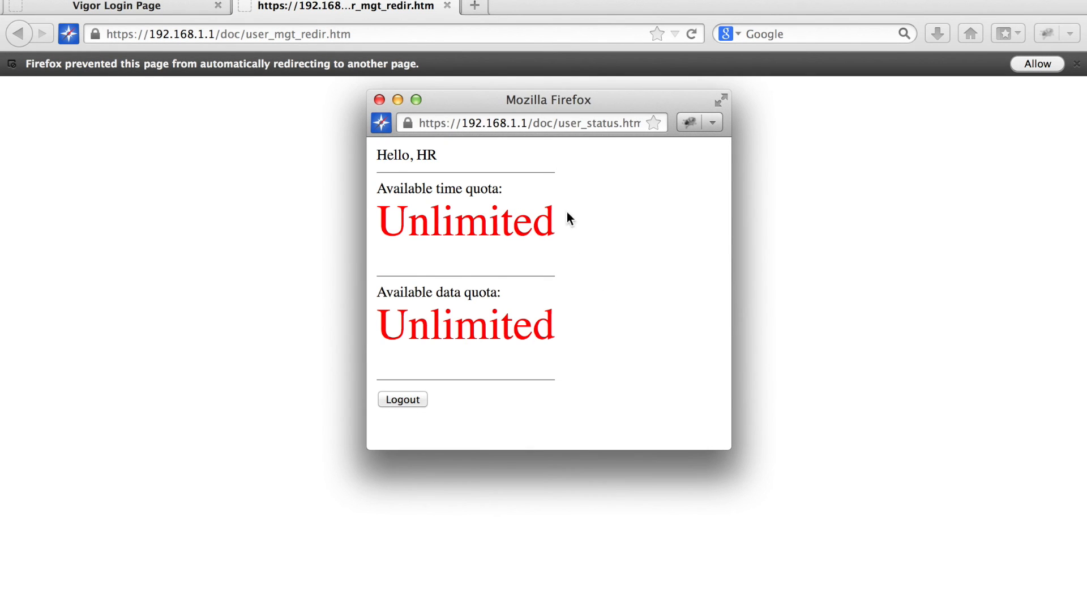
pyautogui.click(457, 57)
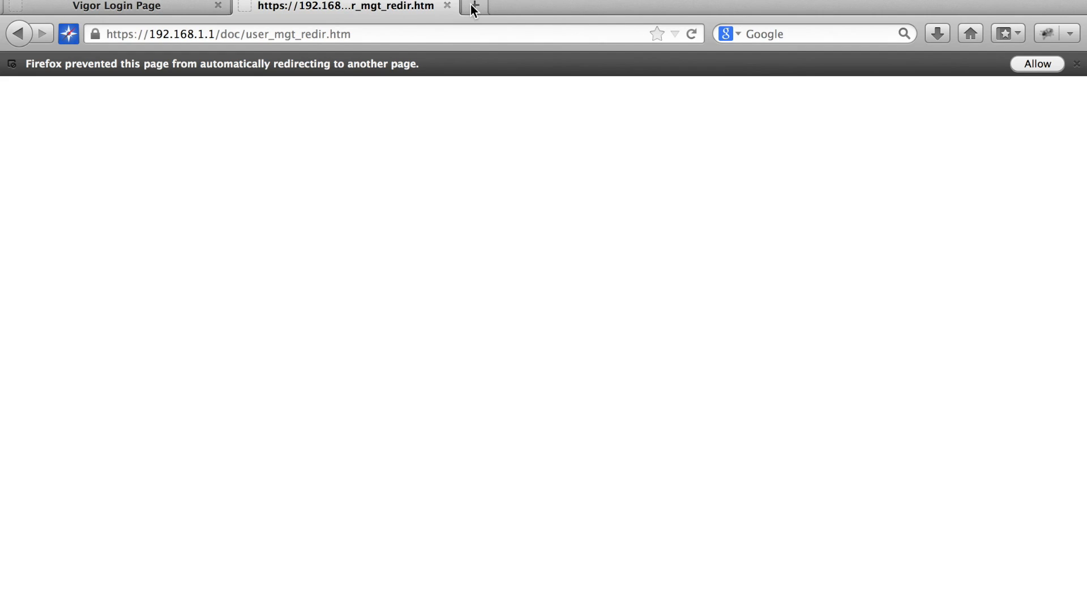
pyautogui.click(373, 33)
pyautogui.write('www.fac')
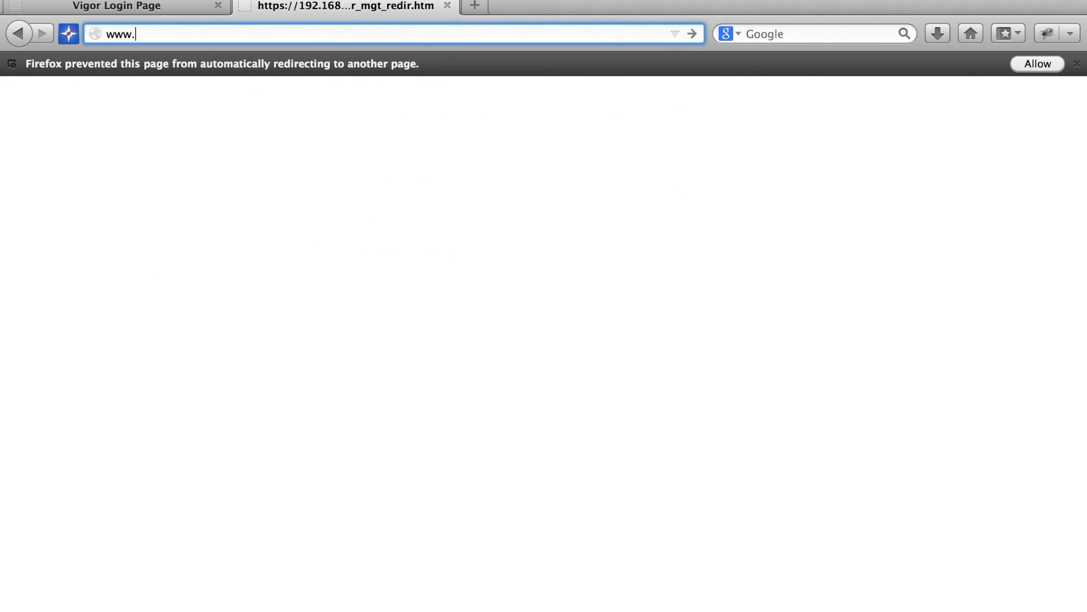
pyautogui.write('ebook.com')
pyautogui.press('Return')
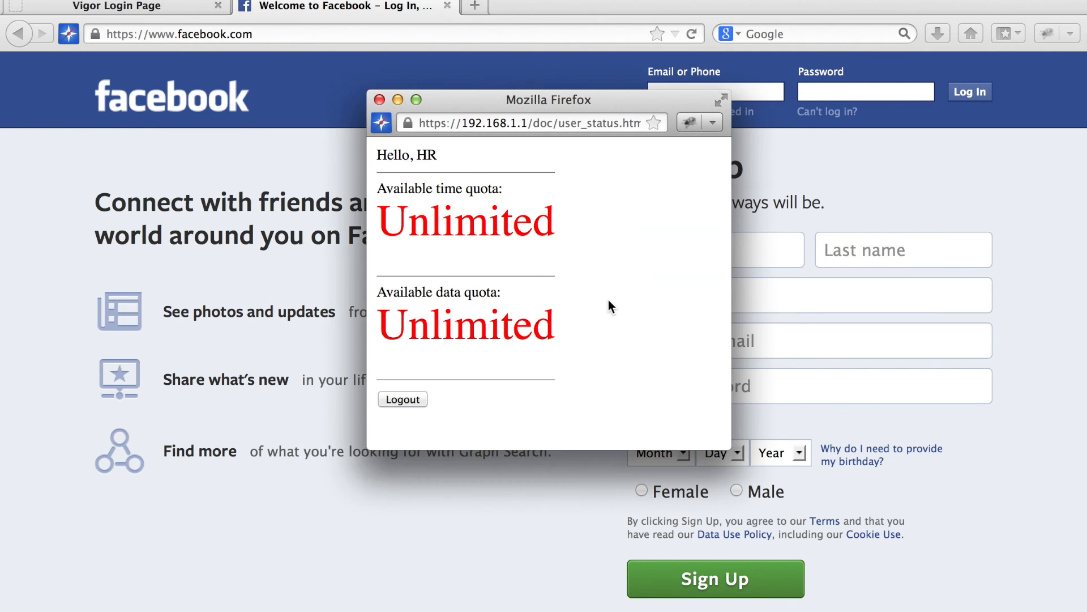
pyautogui.click(408, 400)
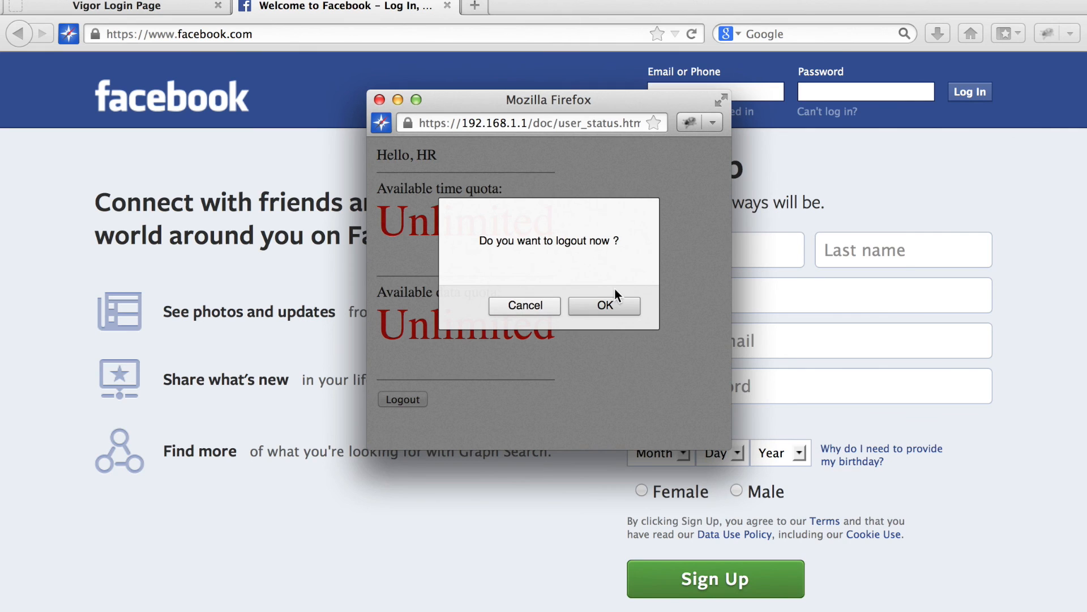
pyautogui.click(610, 306)
pyautogui.write('www.t')
pyautogui.write('witter.com')
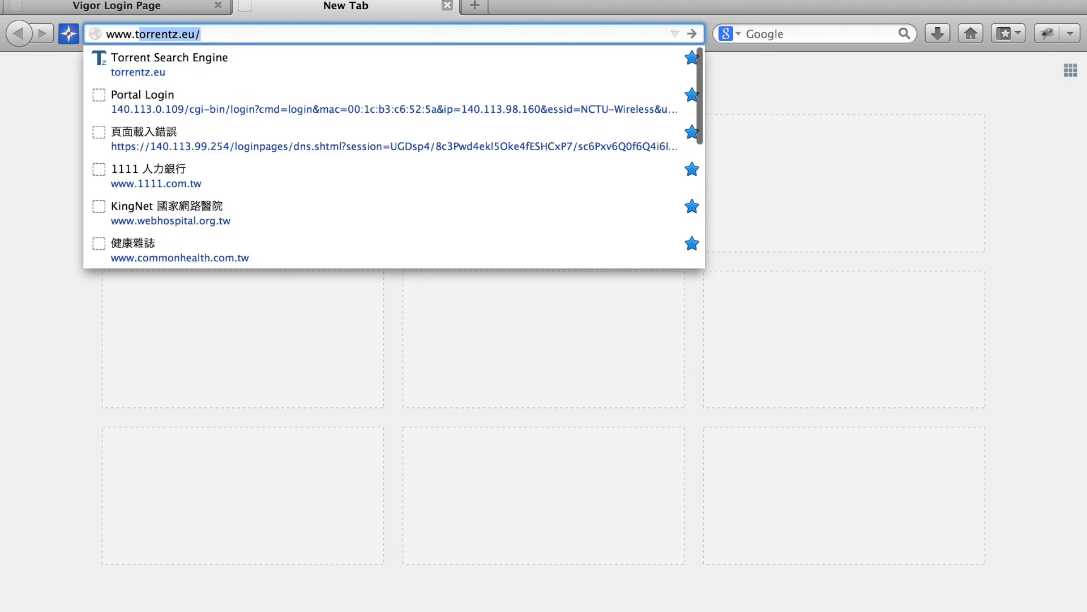
pyautogui.press('Return')
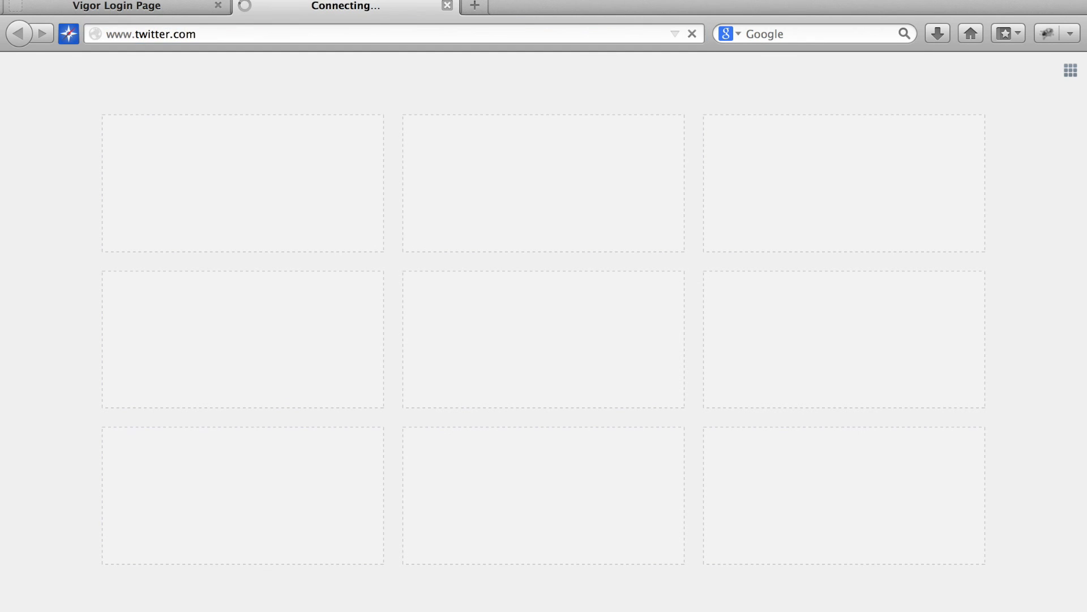
pyautogui.write('RD')
pyautogui.press('Tab')
pyautogui.write('•••')
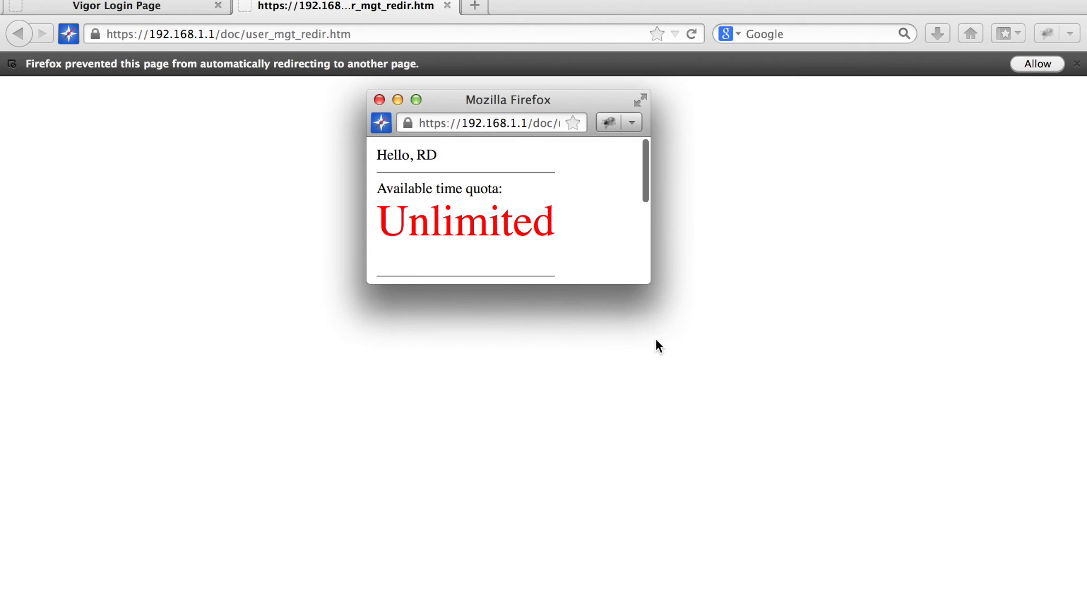
pyautogui.moveTo(638, 283); pyautogui.dragTo(725, 473)
pyautogui.click(740, 294)
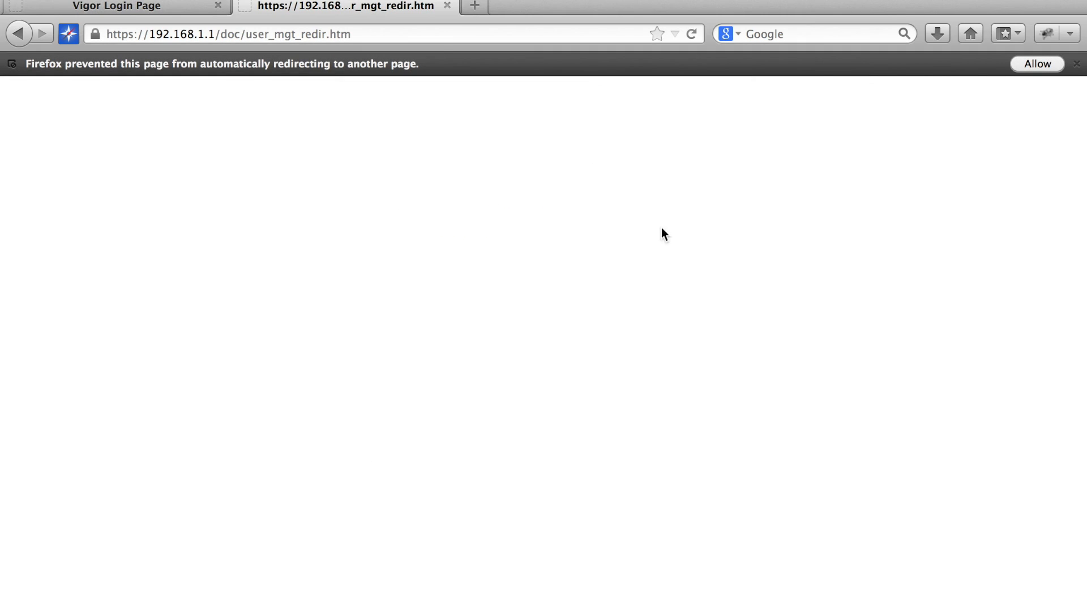
pyautogui.click(373, 33)
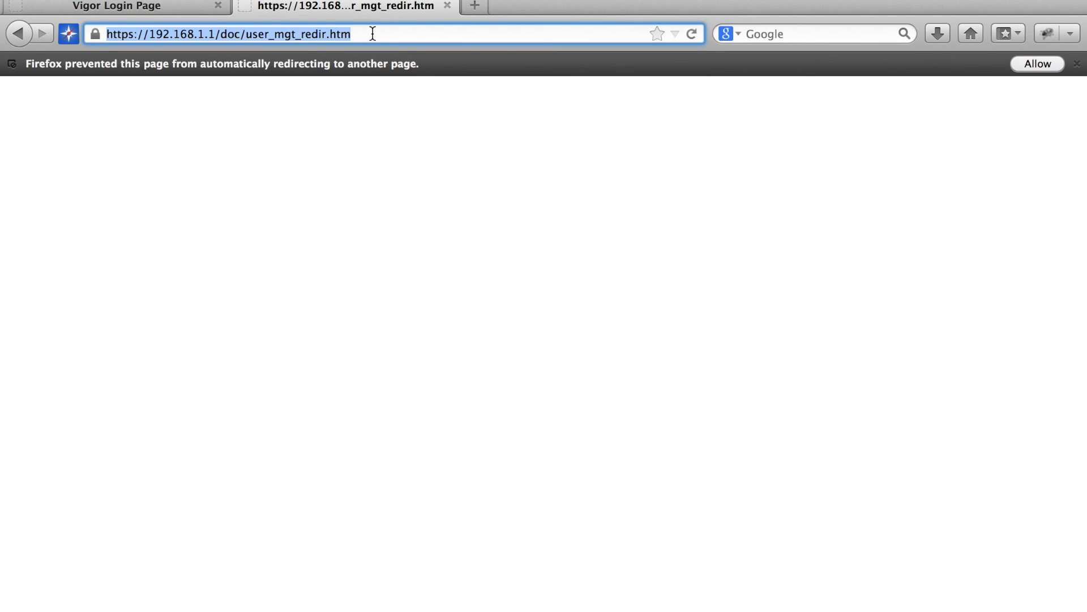
pyautogui.write('www.twitter.co')
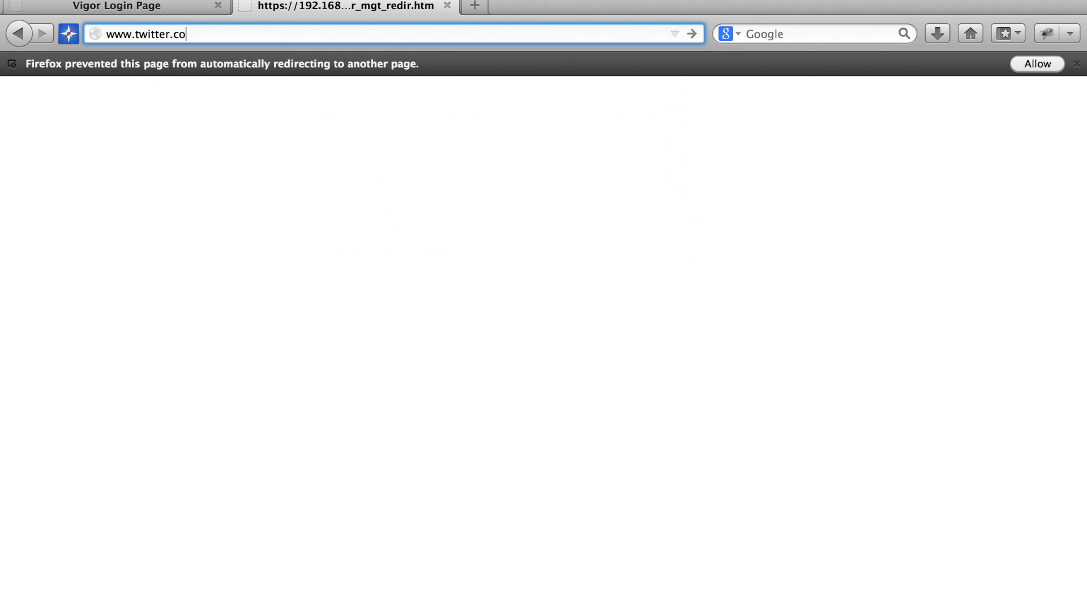
pyautogui.write('m')
pyautogui.press('Return')
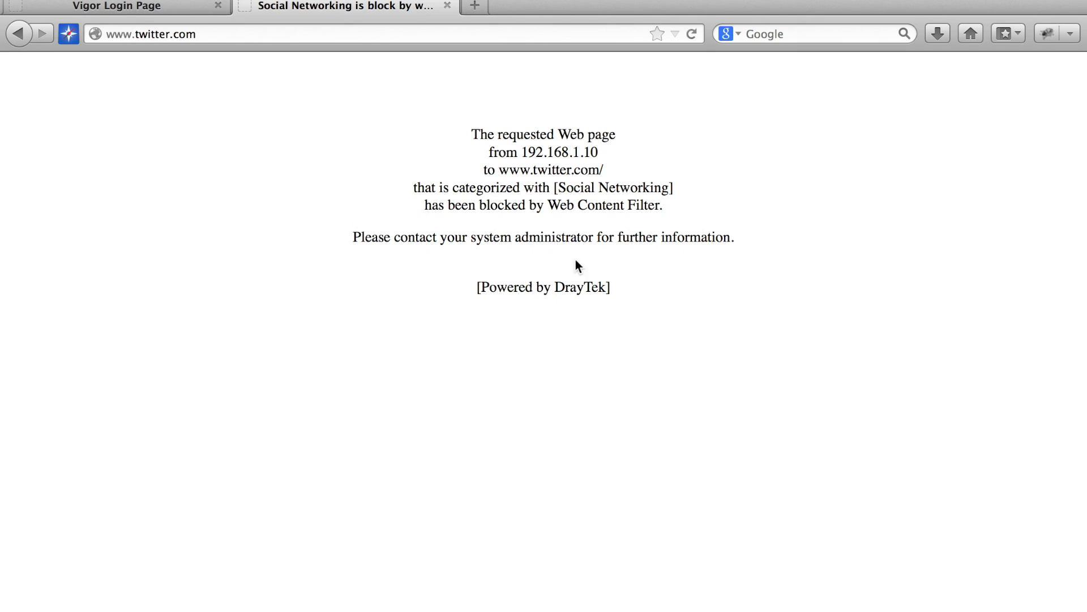
pyautogui.click(396, 401)
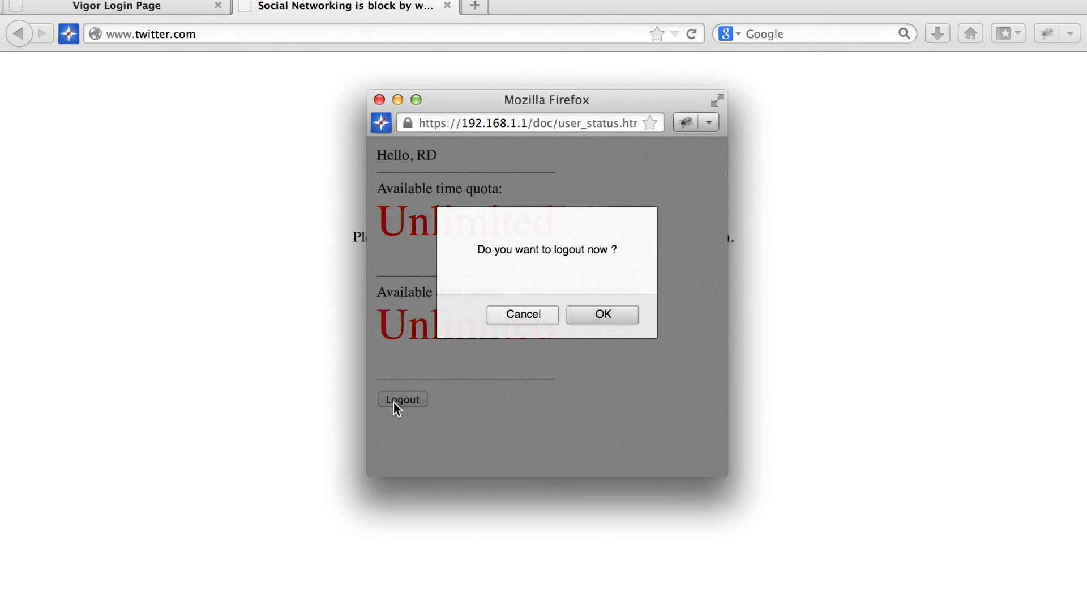
pyautogui.click(611, 307)
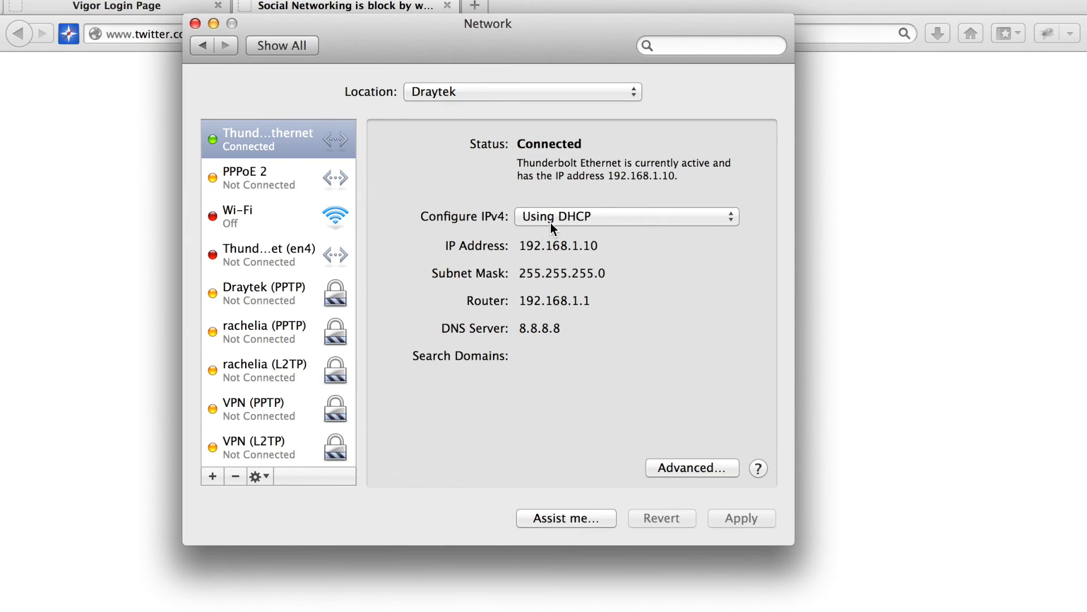
# Switch the Mac's IPv4 to manual and start entering a new 192.168 IP address.
pyautogui.click(545, 223)
pyautogui.click(607, 264)
pyautogui.click(569, 242)
pyautogui.press('super+a')
pyautogui.write('192.168')
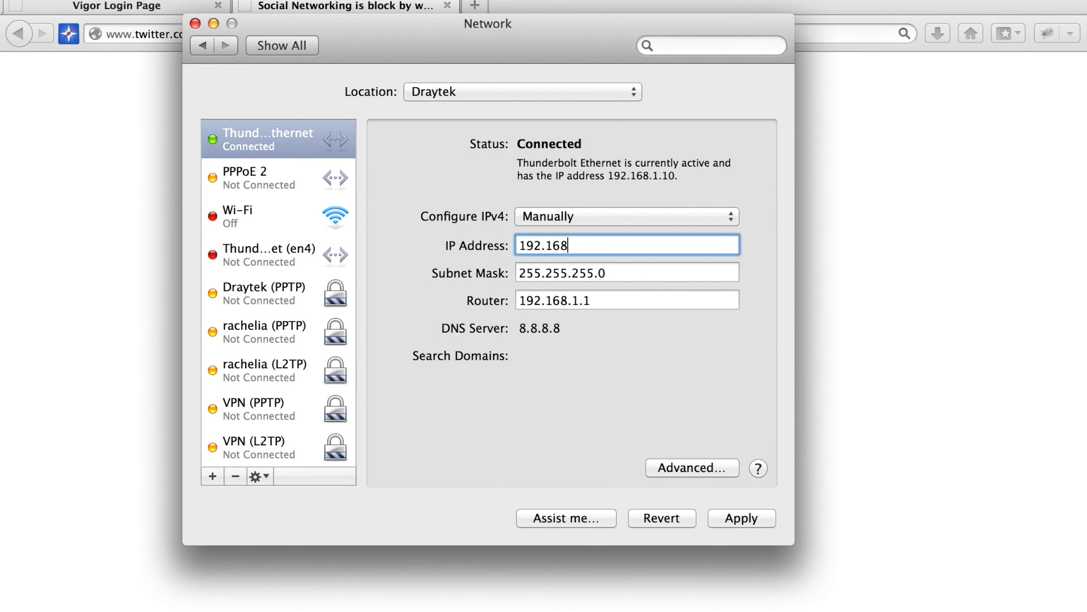
pyautogui.click(475, 5)
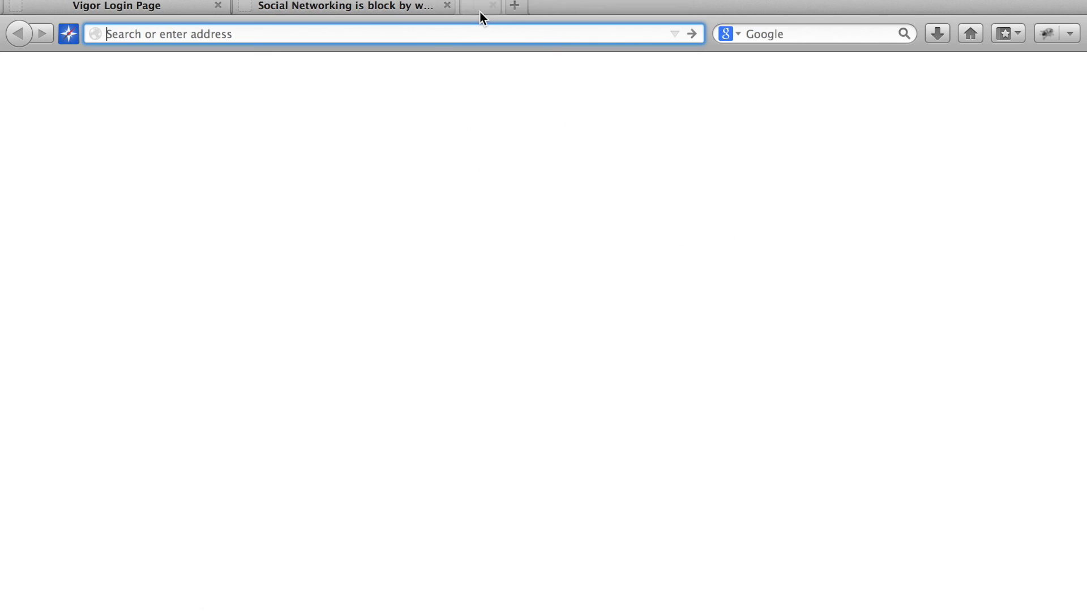
pyautogui.write('www.go')
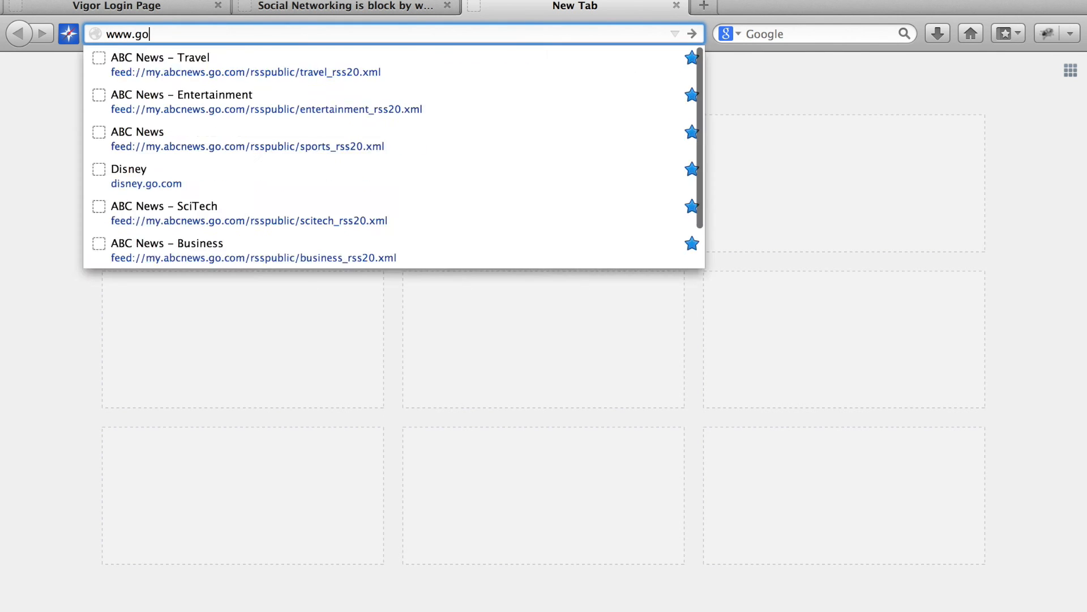
pyautogui.write('ogle.com')
pyautogui.press('Return')
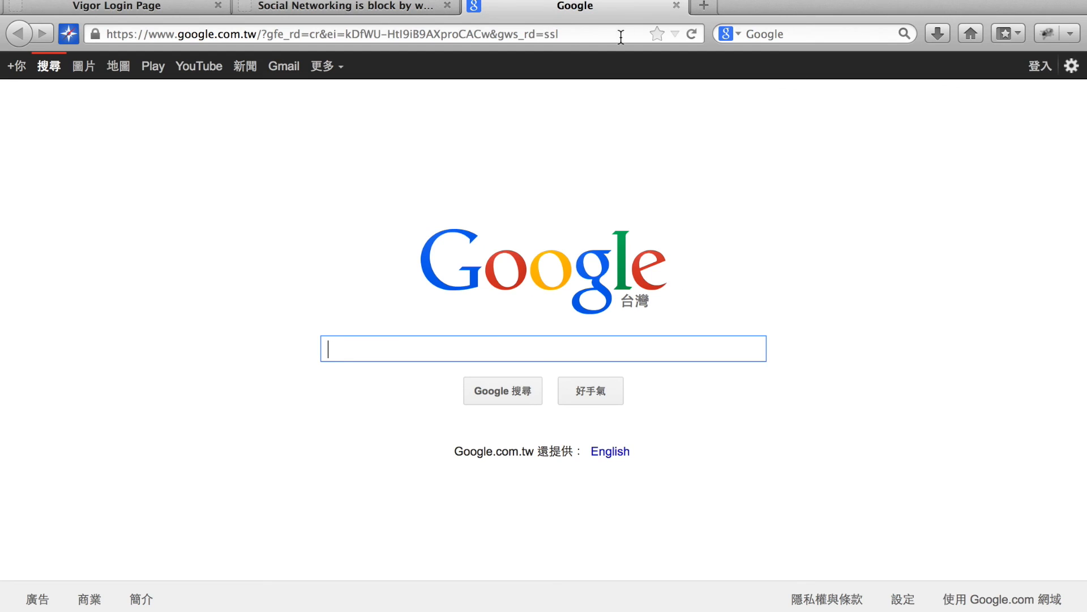
pyautogui.click(704, 7)
pyautogui.write('www.')
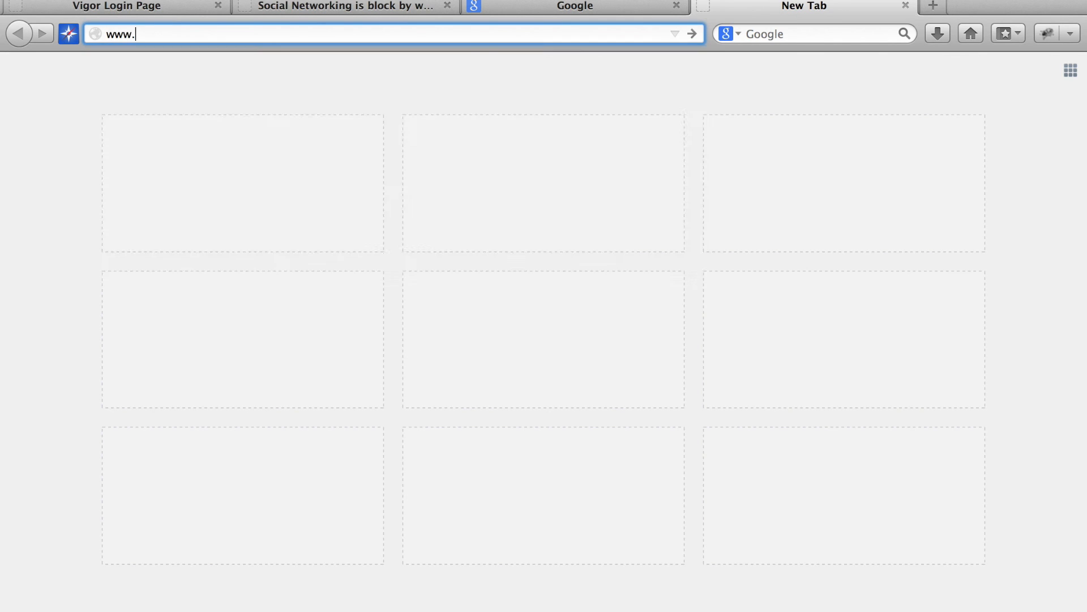
pyautogui.write('linkedin.com')
pyautogui.press('Return')
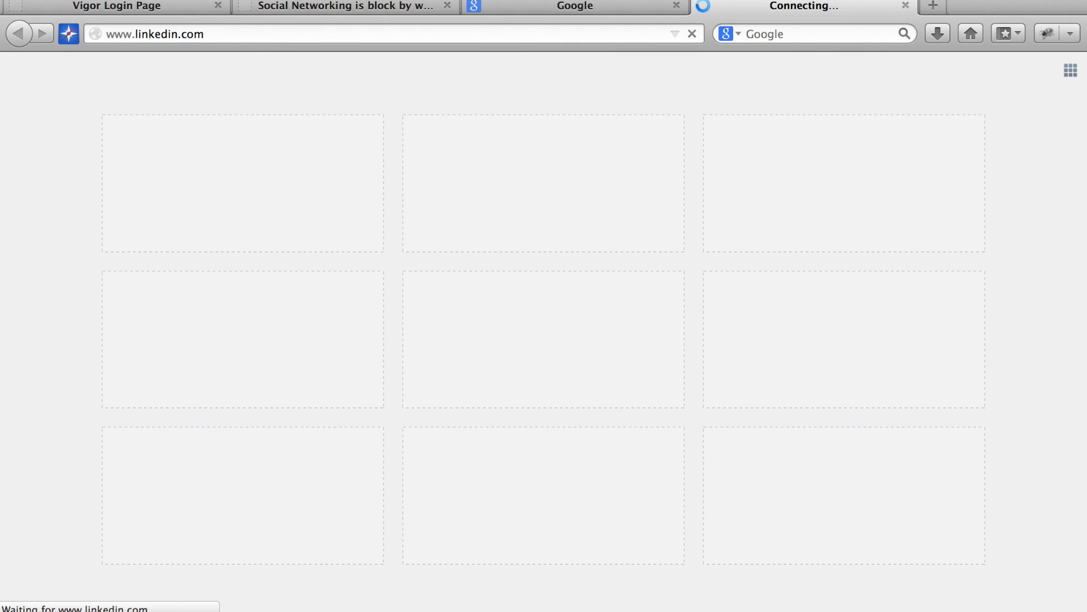